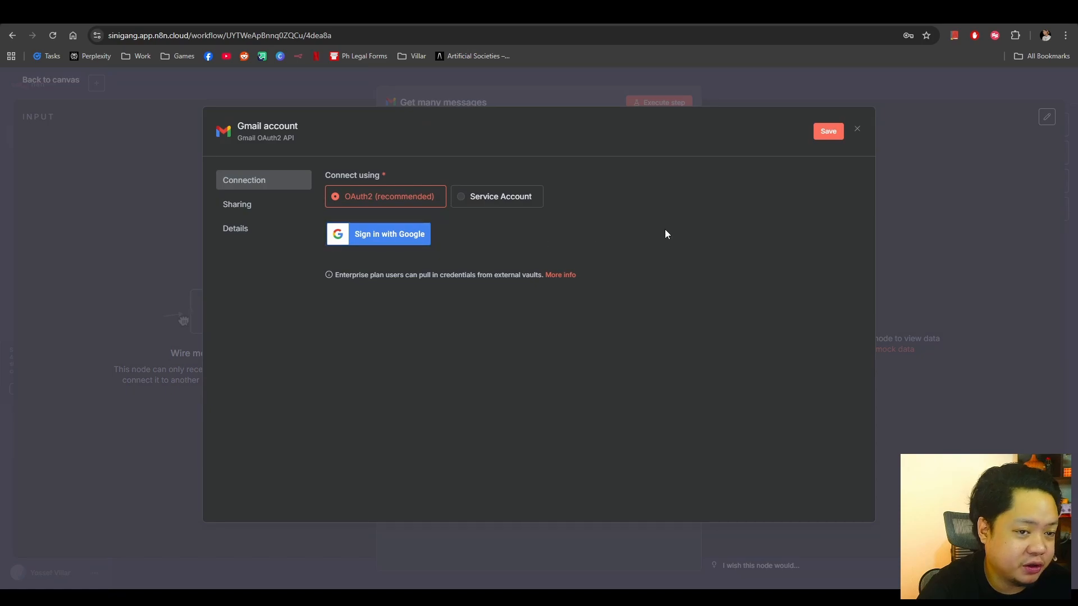
Close the Gmail credential dialog and switch to the self-hosted n8n workflow named Google Credentials.
{"action": "left_click", "coordinate": [857, 129]}
{"action": "left_click", "coordinate": [578, 351]}
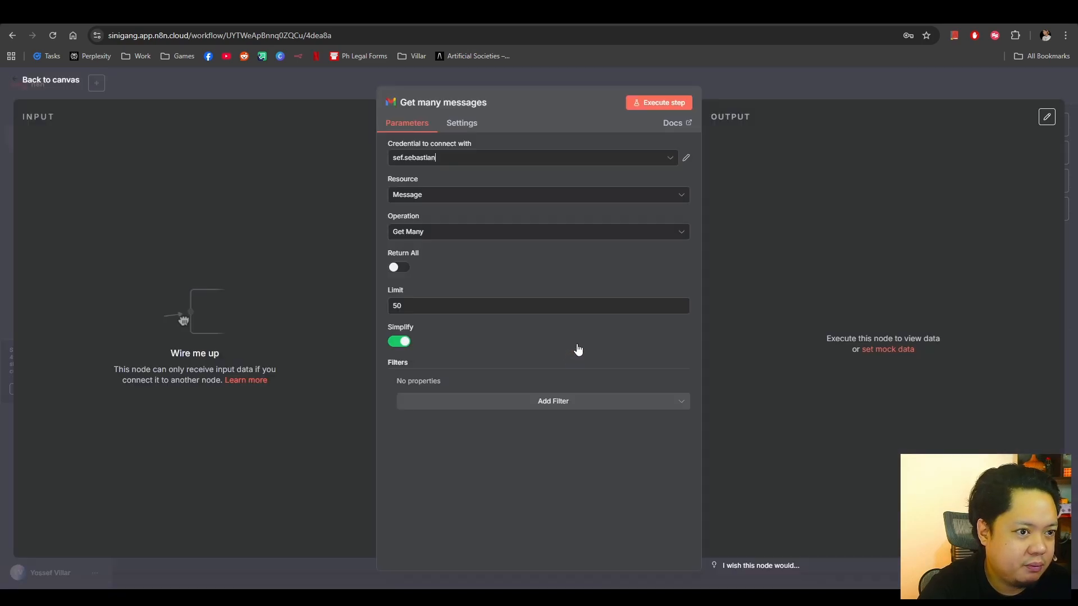
{"action": "left_click", "coordinate": [736, 92]}
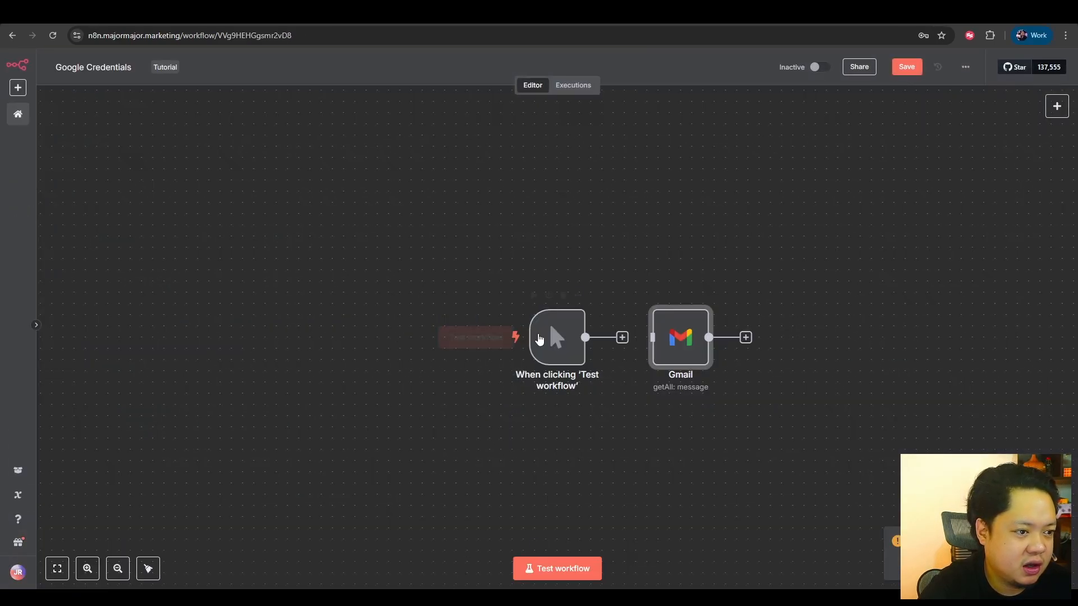
Examine the fields of a new credential for the Gmail node, closing the form without connecting.
{"action": "double_click", "coordinate": [690, 343]}
{"action": "left_click", "coordinate": [550, 140]}
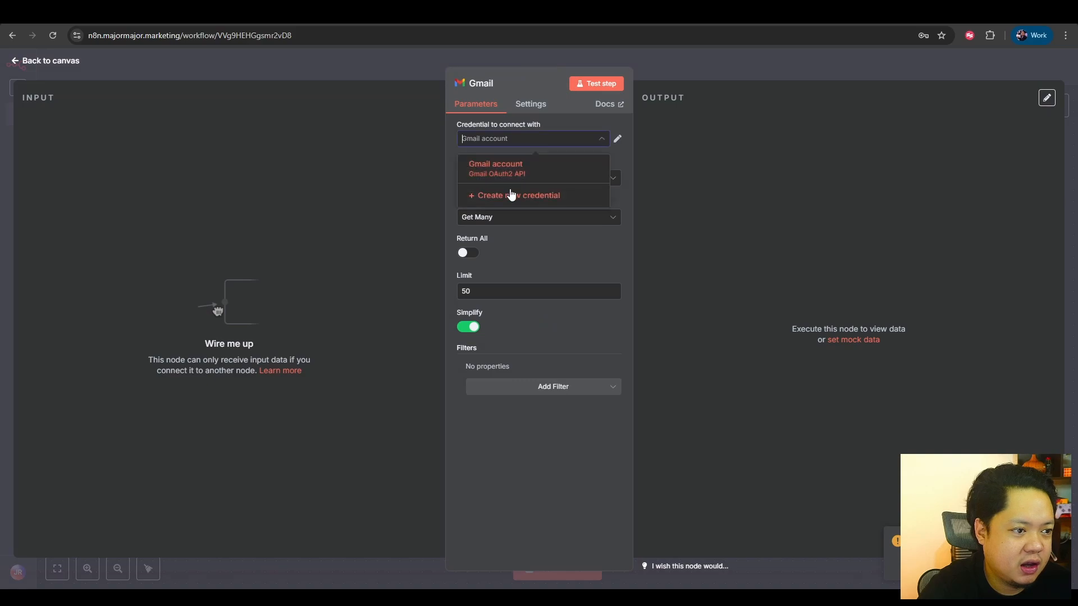
{"action": "left_click", "coordinate": [510, 196]}
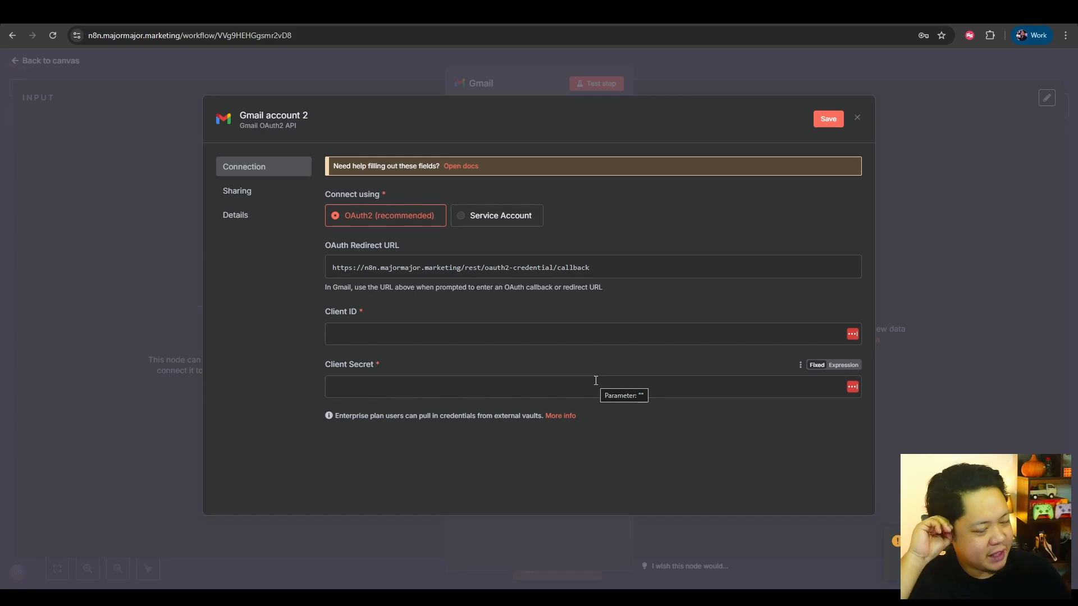
{"action": "left_click", "coordinate": [717, 61]}
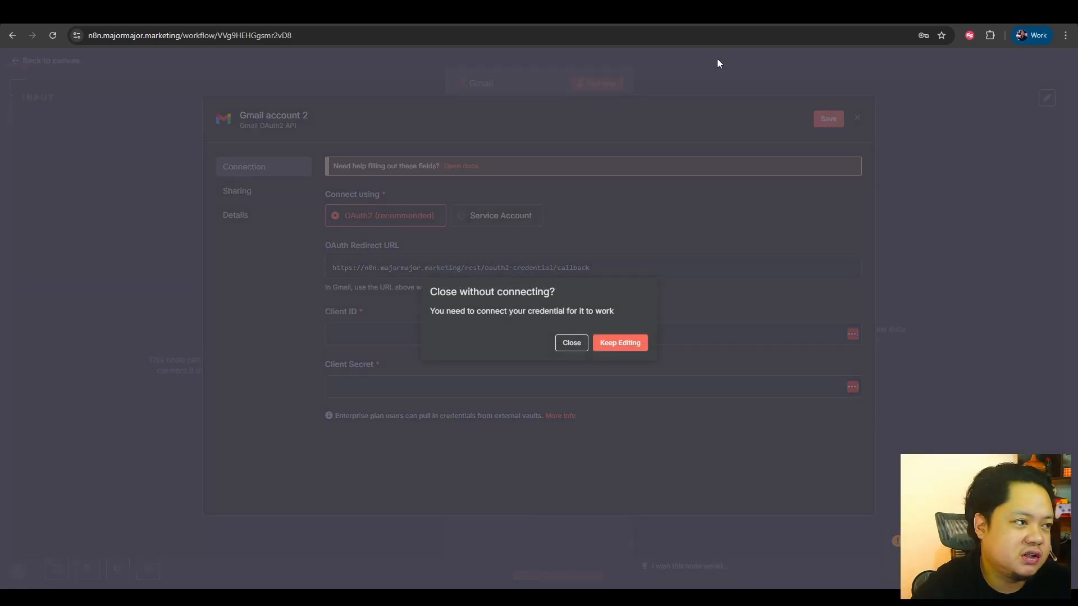
{"action": "left_click", "coordinate": [572, 343]}
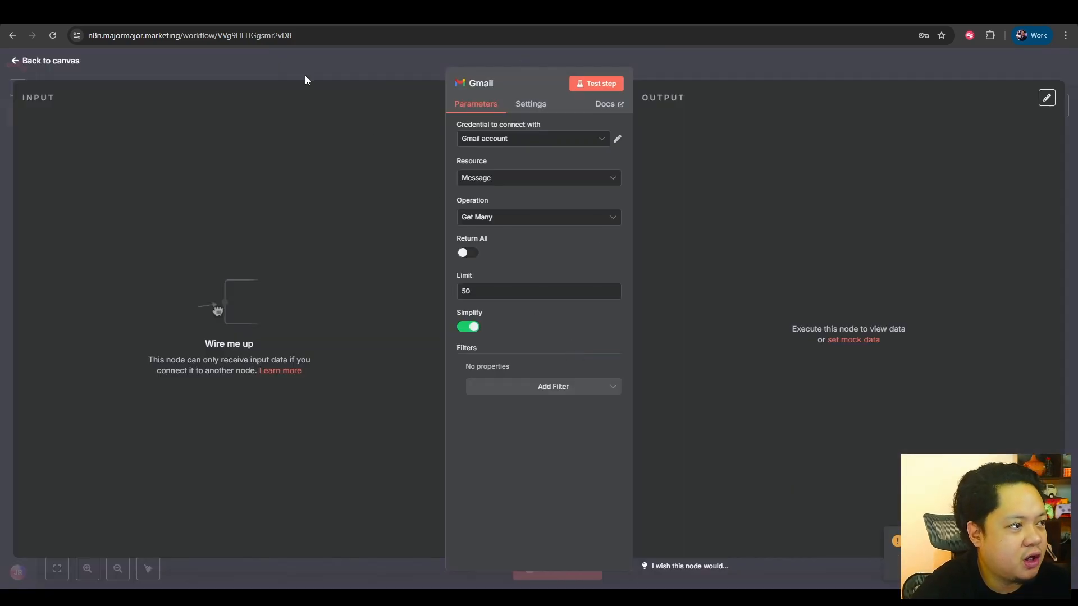
Search Google for "google cloud console" in a new browser tab and open the Google Cloud Console.
{"action": "left_click", "coordinate": [385, 73]}
{"action": "key", "text": "ctrl+t"}
{"action": "type", "text": "goog"}
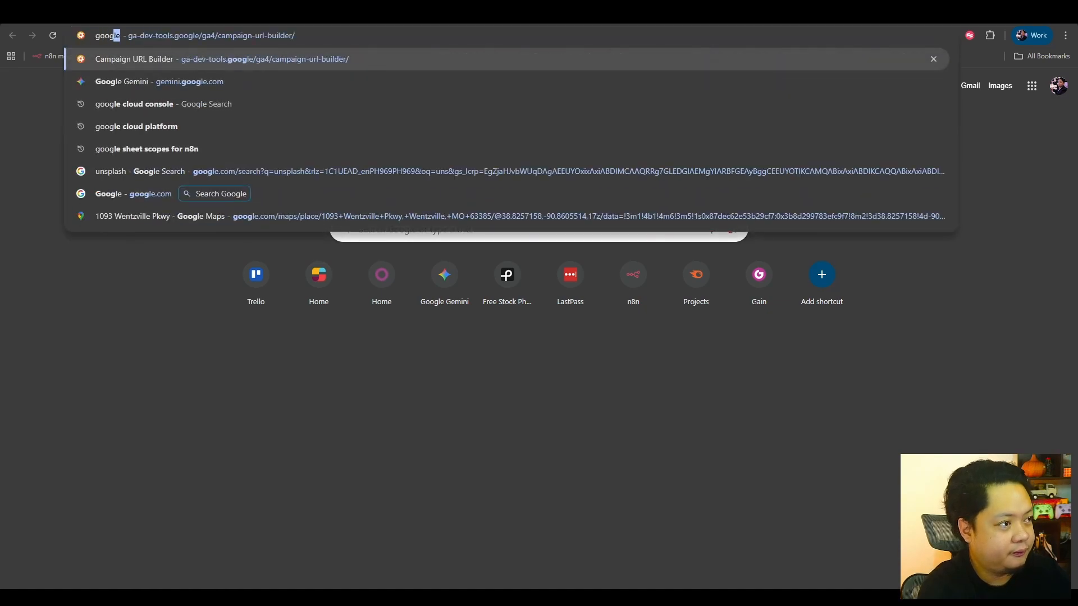
{"action": "type", "text": "le clou"}
{"action": "key", "text": "Return"}
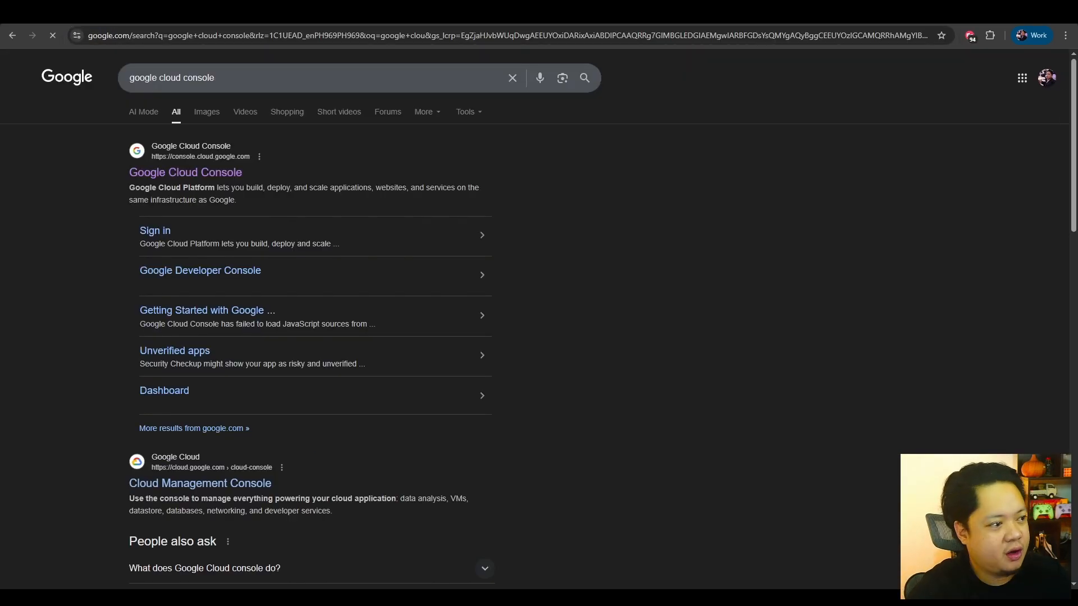
{"action": "left_click", "coordinate": [170, 173]}
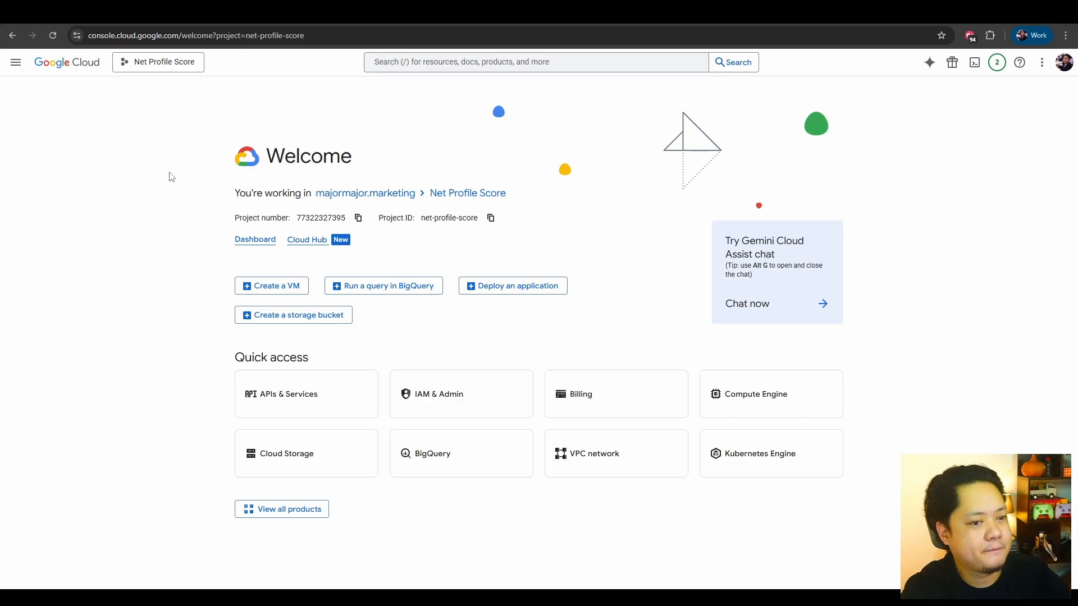
Create a new Google Cloud project named "gmail credential tutorial" under the majormajor.marketing organization.
{"action": "left_click", "coordinate": [185, 63]}
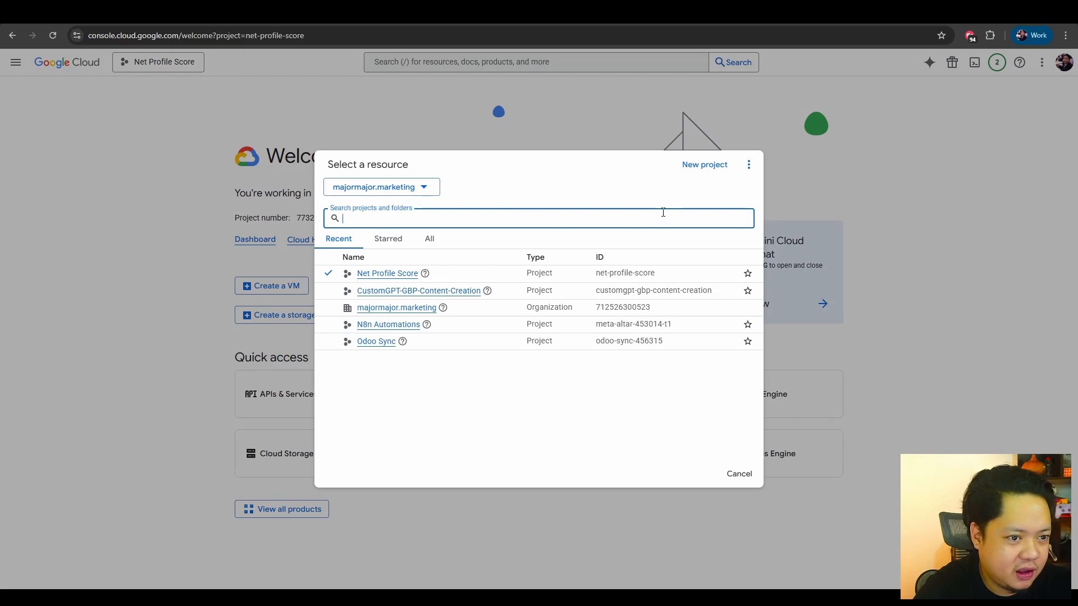
{"action": "left_click", "coordinate": [718, 166]}
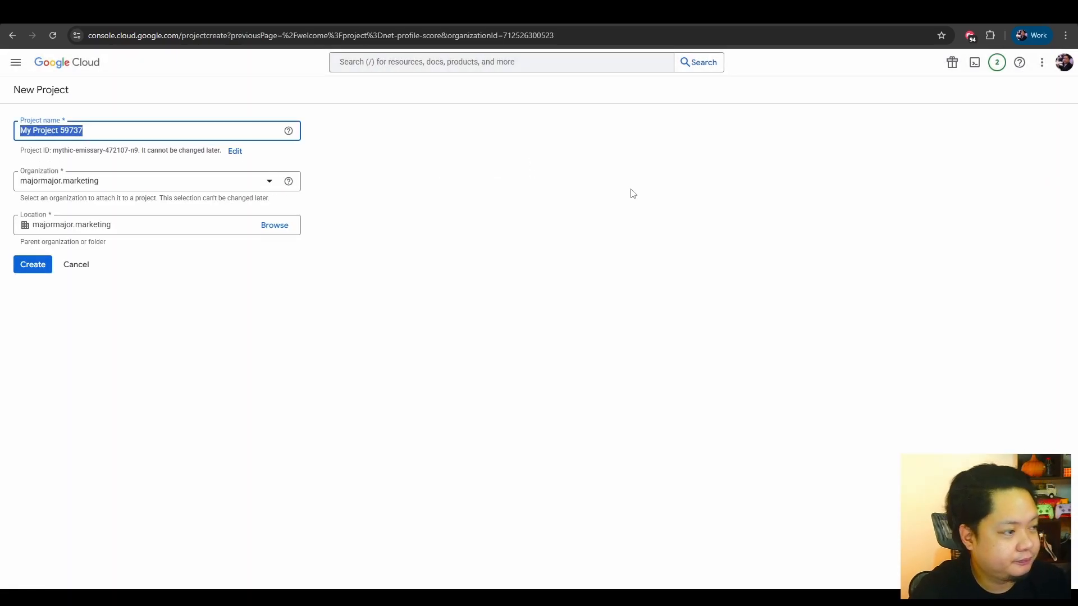
{"action": "type", "text": "gmail "}
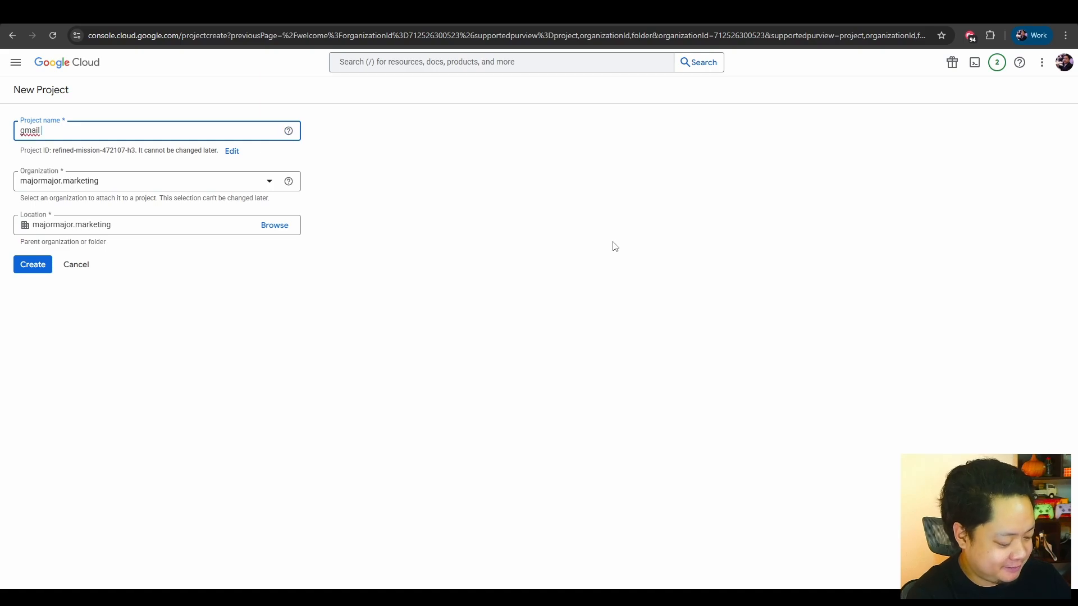
{"action": "type", "text": "credentia"}
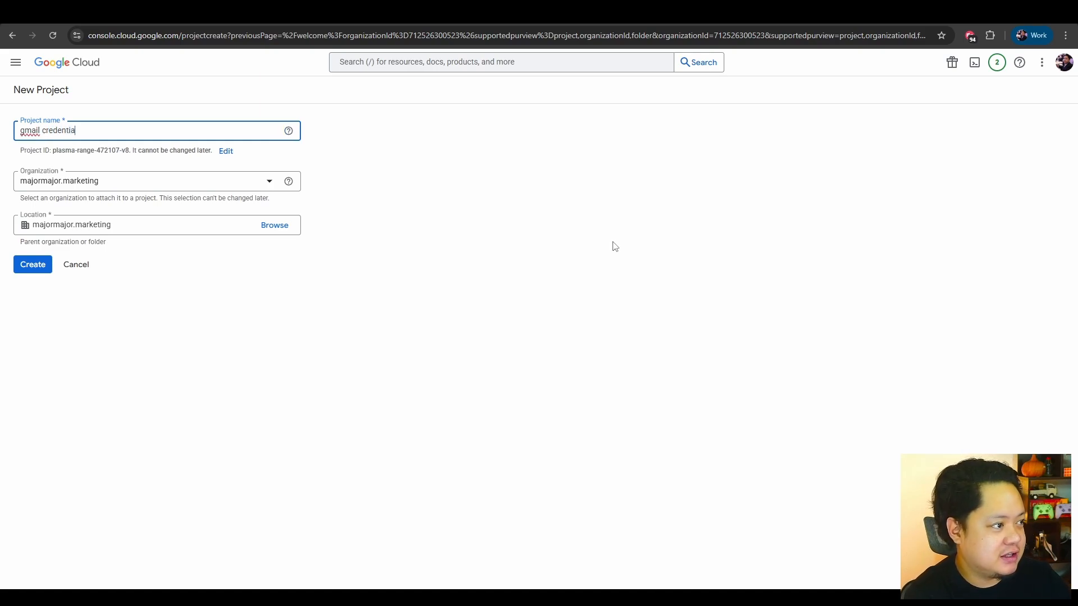
{"action": "type", "text": "l tutorial"}
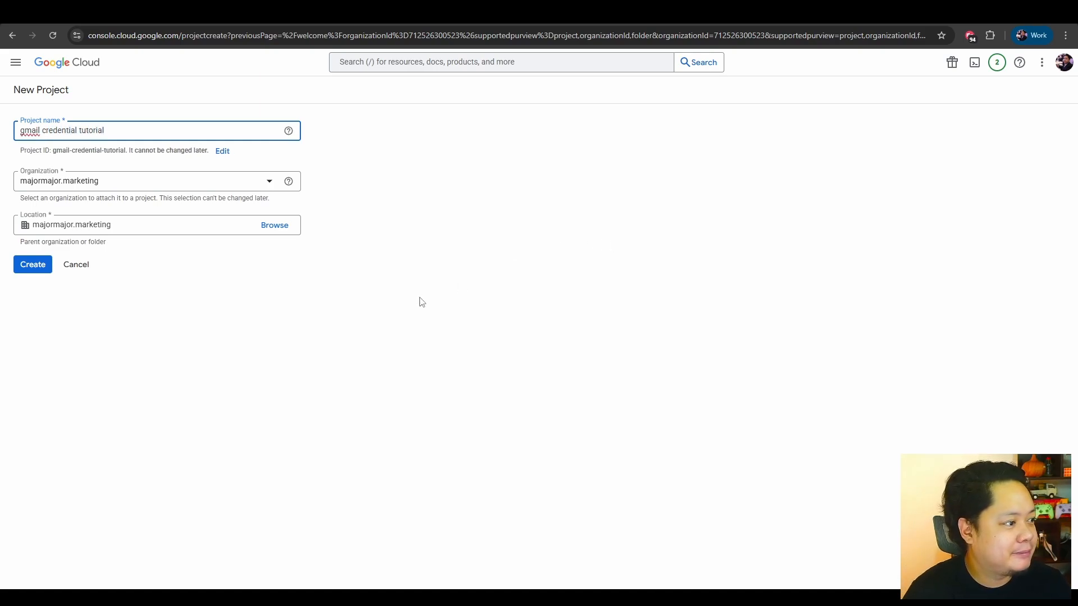
{"action": "left_click", "coordinate": [359, 300]}
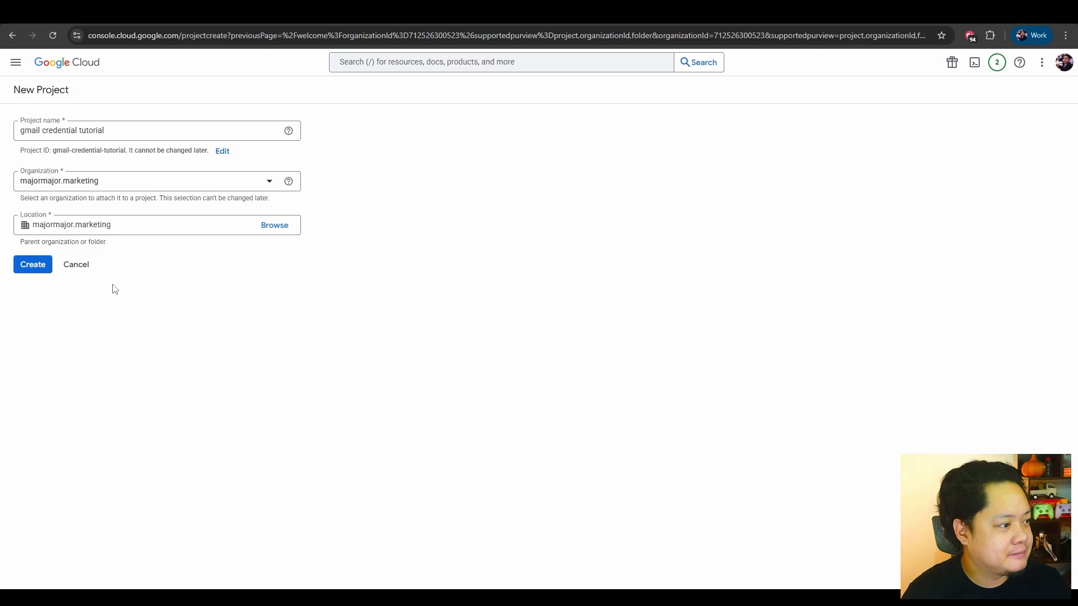
{"action": "left_click", "coordinate": [33, 272]}
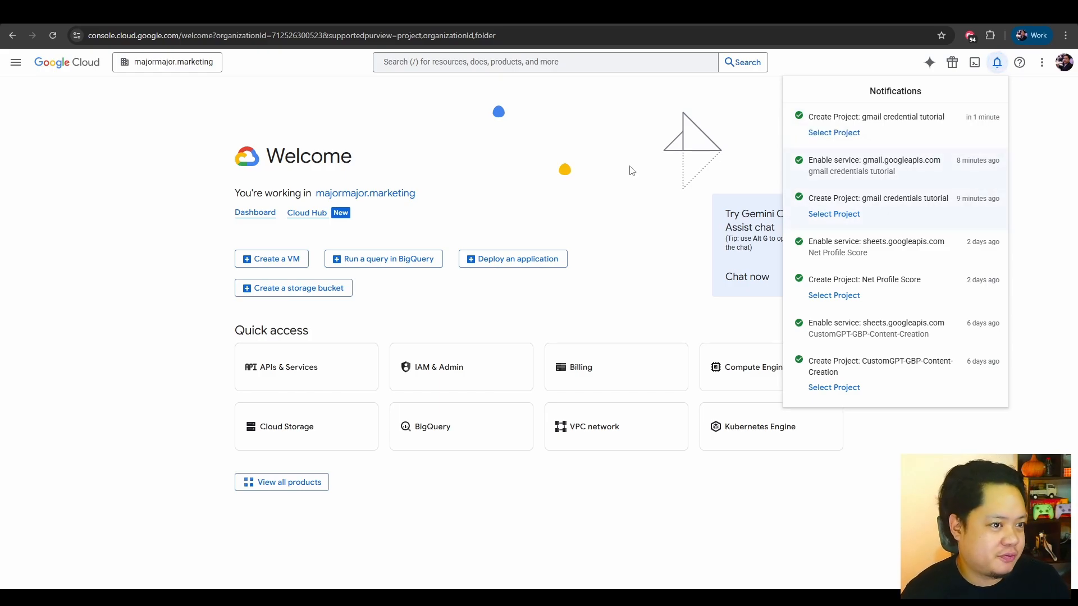
Switch to the new "gmail credential tutorial" project and check the selection in the project picker.
{"action": "left_click", "coordinate": [840, 138]}
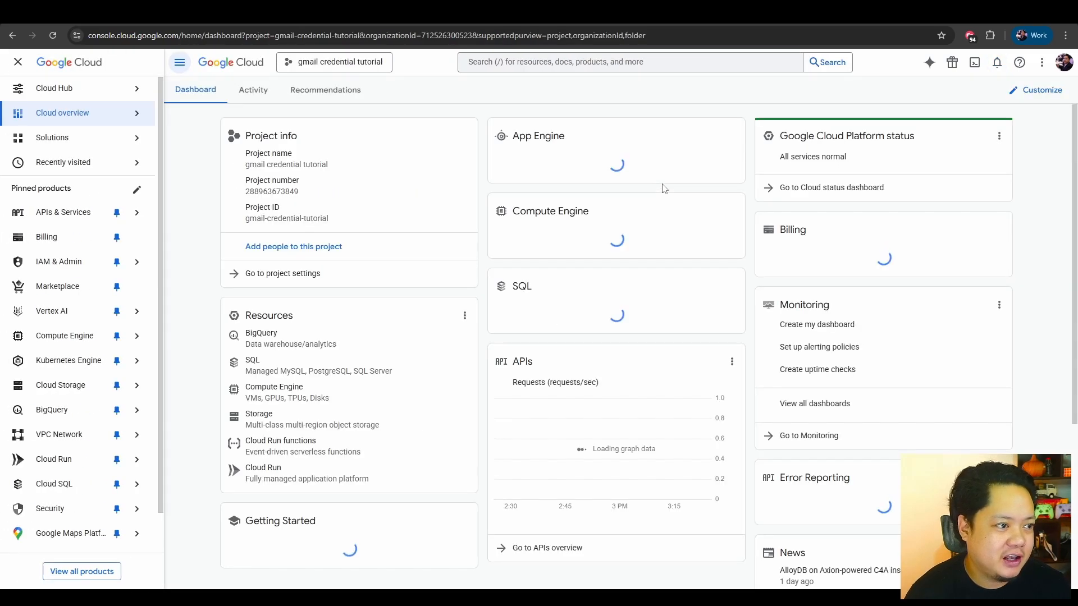
{"action": "left_click", "coordinate": [367, 65]}
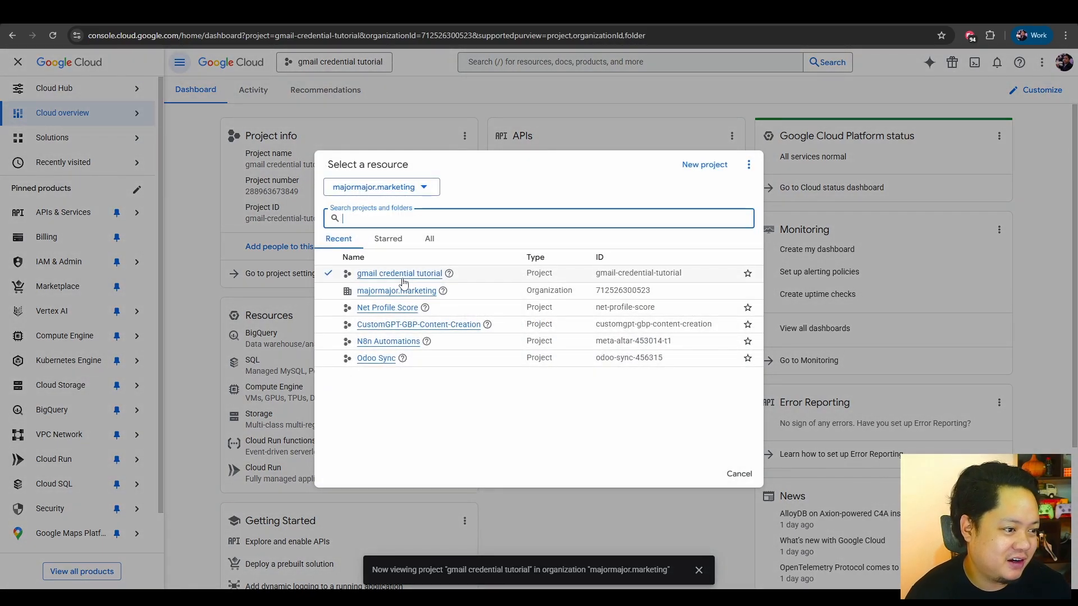
{"action": "left_click", "coordinate": [443, 79]}
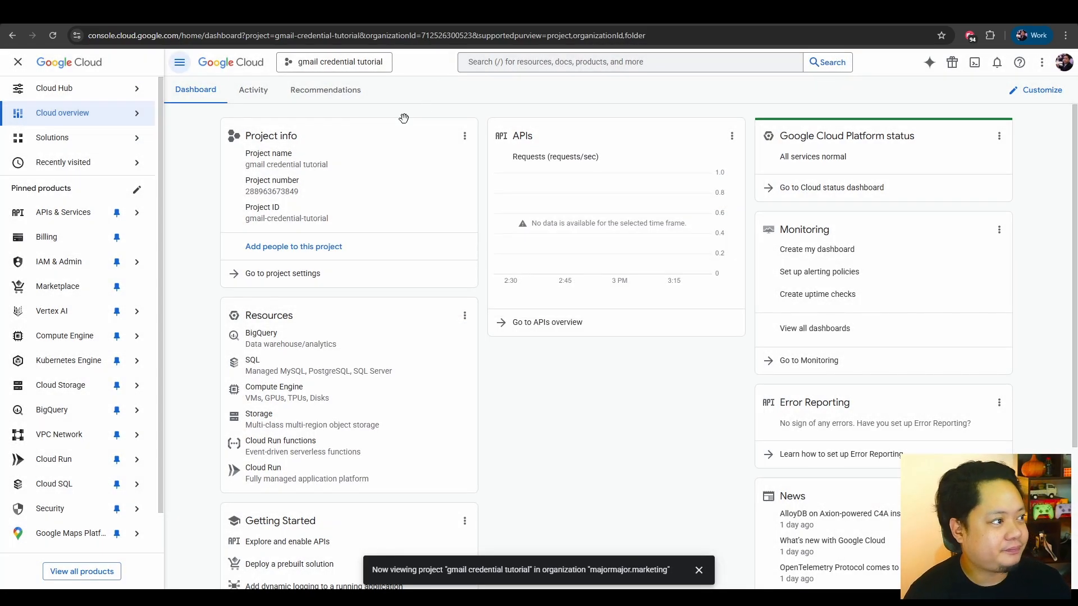
Search for "gmail" from the project's APIs & Services page and enable the Gmail API.
{"action": "mouse_move", "coordinate": [62, 221]}
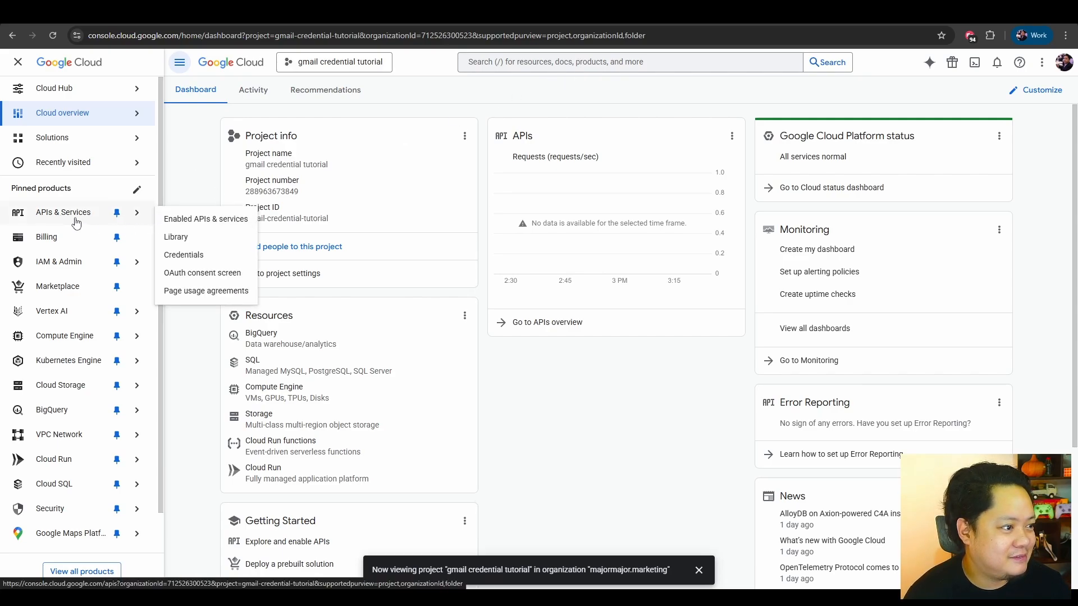
{"action": "left_click", "coordinate": [69, 219]}
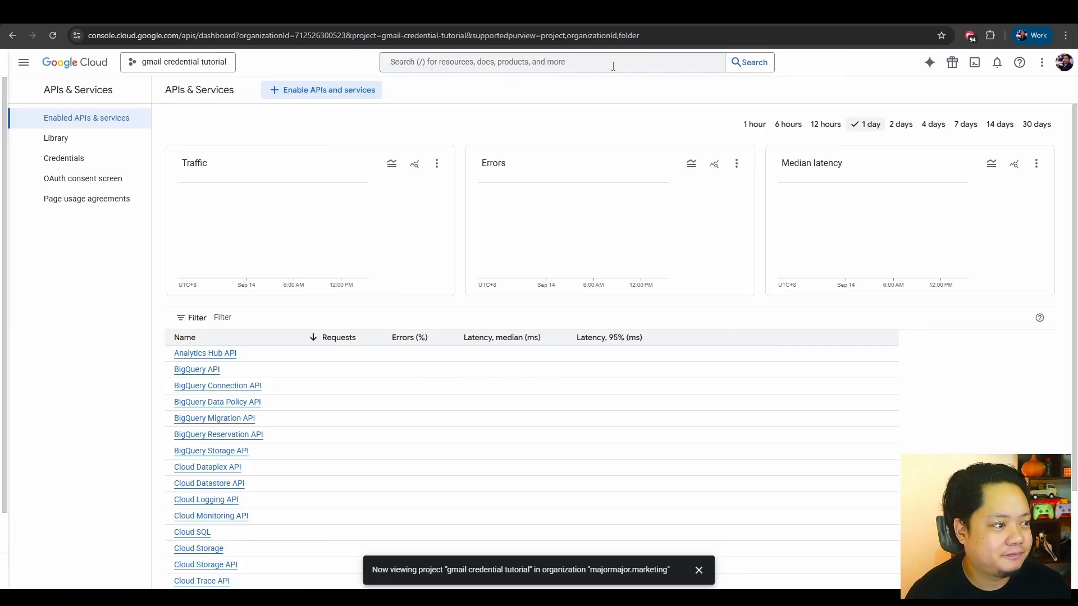
{"action": "left_click", "coordinate": [602, 66]}
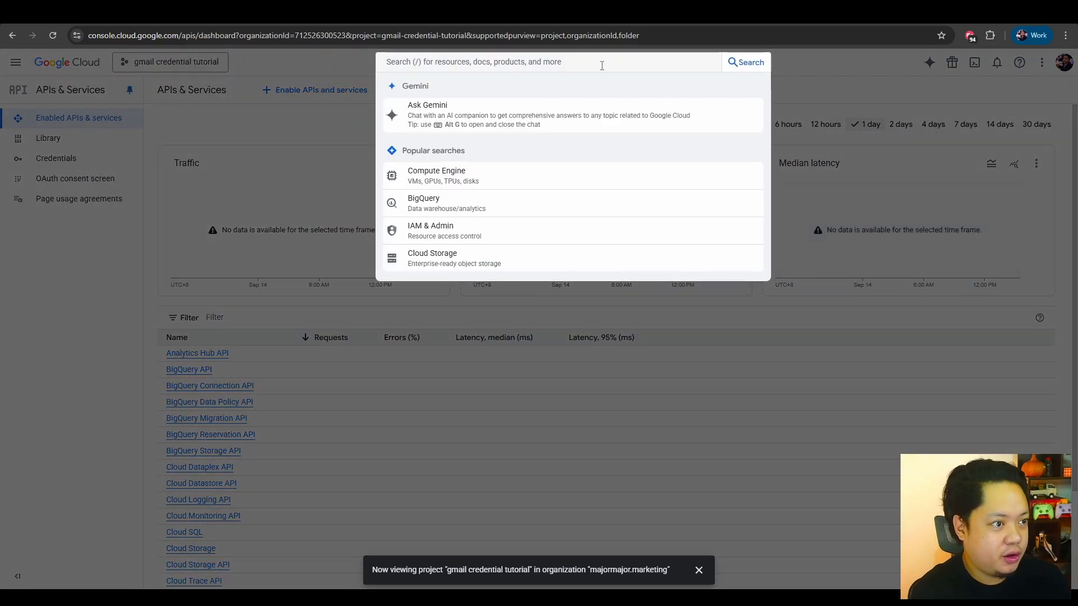
{"action": "type", "text": "gmail"}
{"action": "key", "text": "Return"}
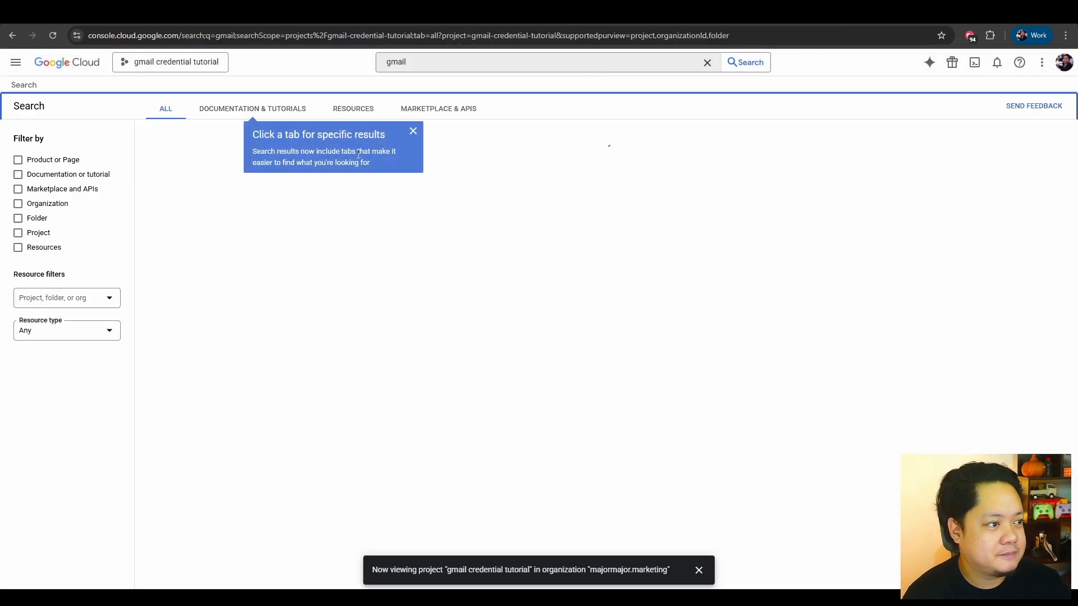
{"action": "left_click", "coordinate": [414, 133]}
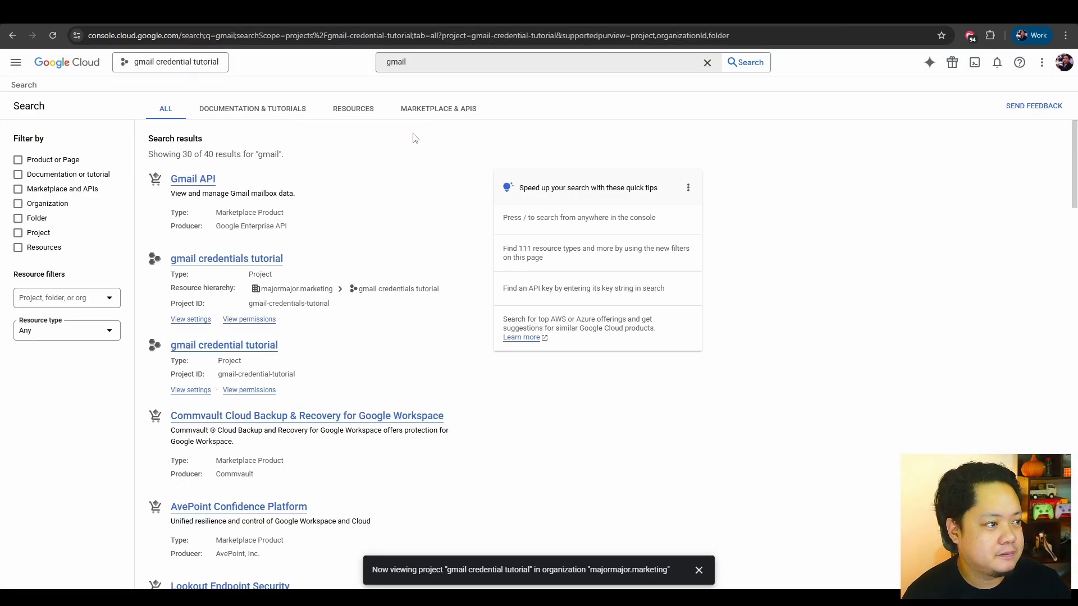
{"action": "left_click", "coordinate": [196, 181]}
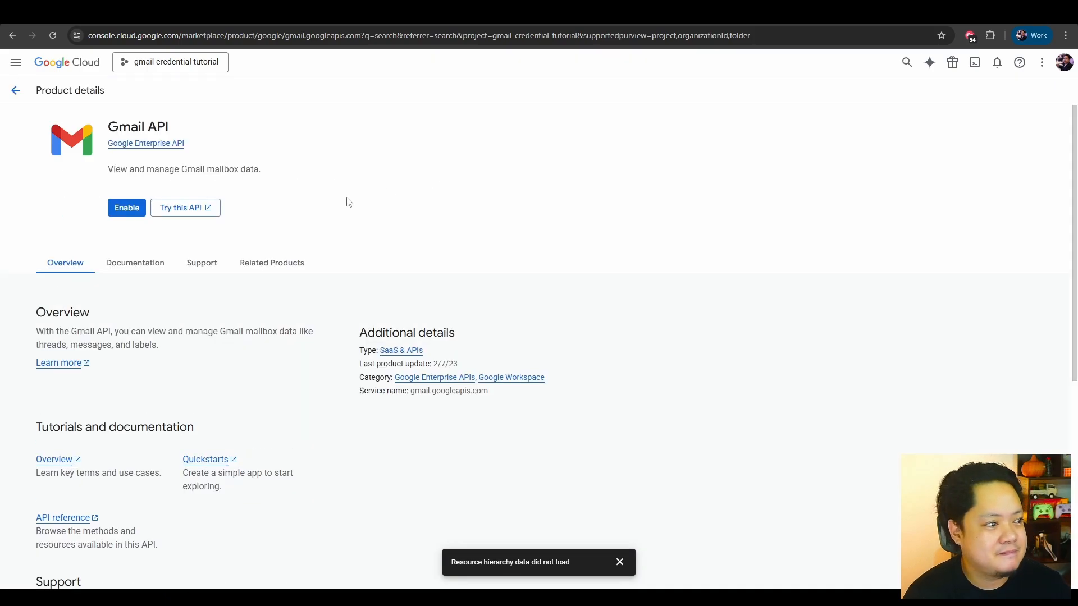
{"action": "left_click", "coordinate": [131, 214]}
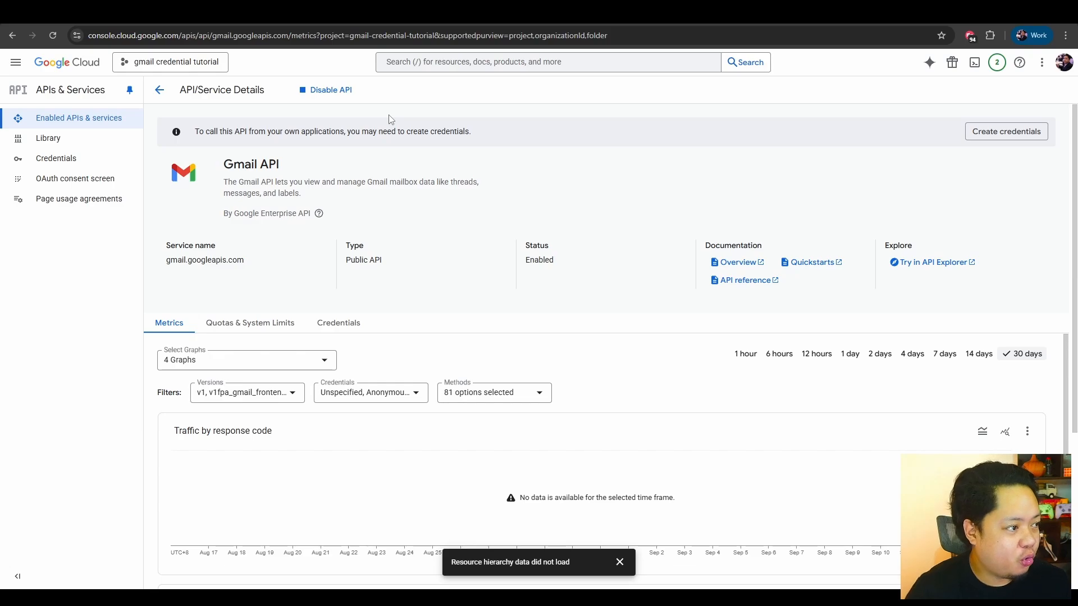
Start the OAuth consent configuration with the app name "gmail creds tutorial" and the account's own address as user support email.
{"action": "left_click", "coordinate": [86, 186]}
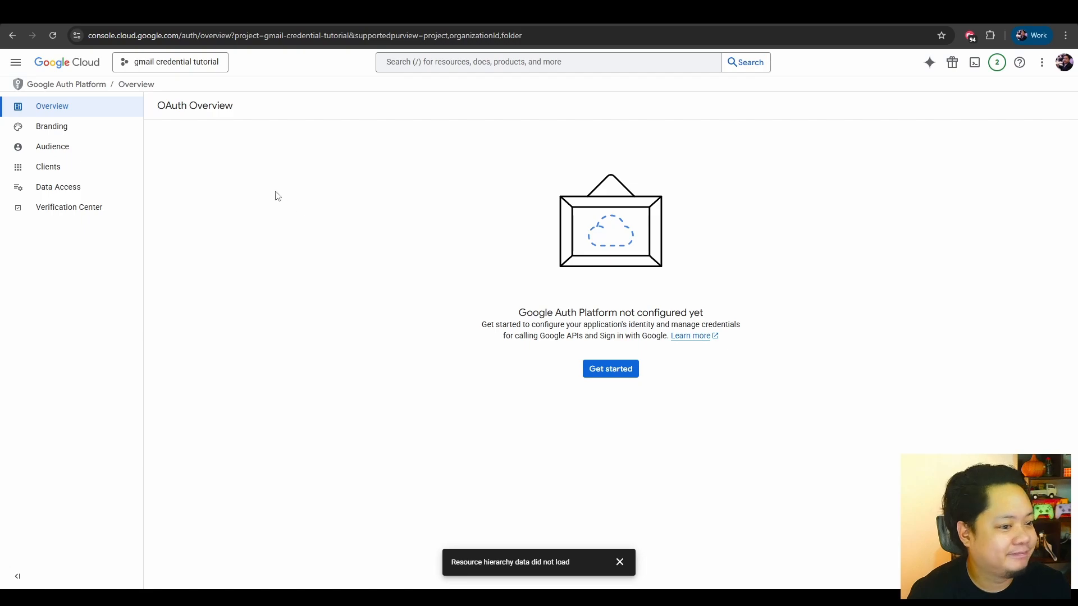
{"action": "left_click", "coordinate": [618, 373]}
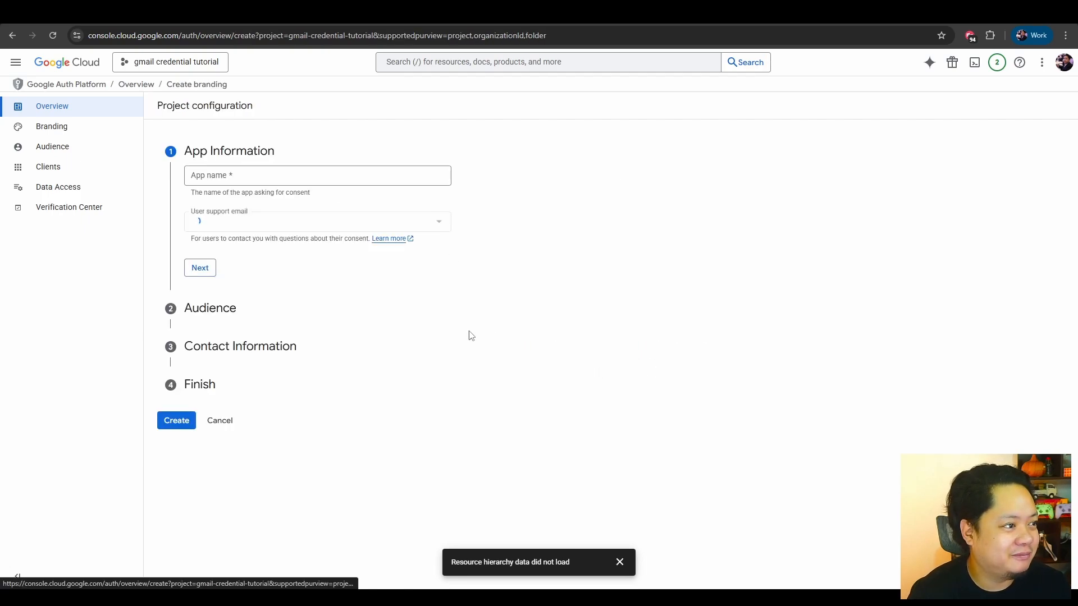
{"action": "left_click", "coordinate": [292, 175]}
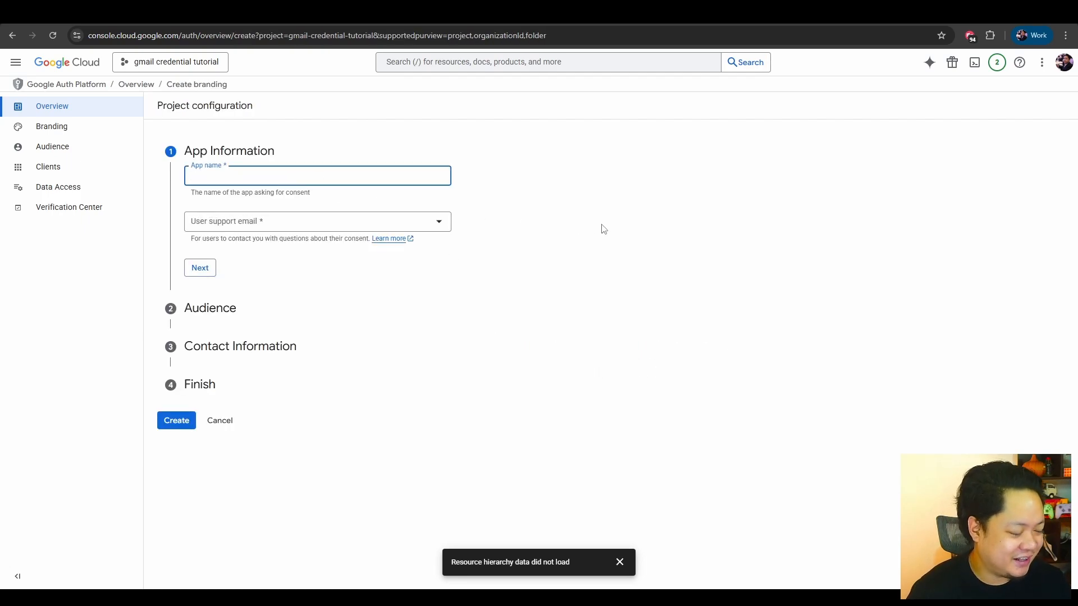
{"action": "type", "text": "gmail creds tutorial"}
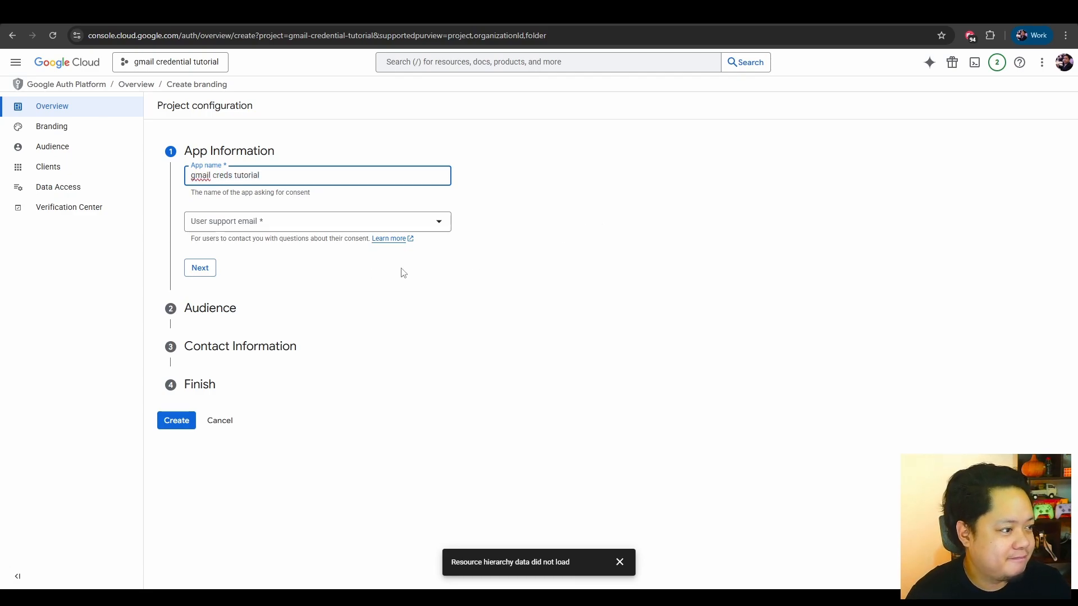
{"action": "left_click", "coordinate": [263, 224]}
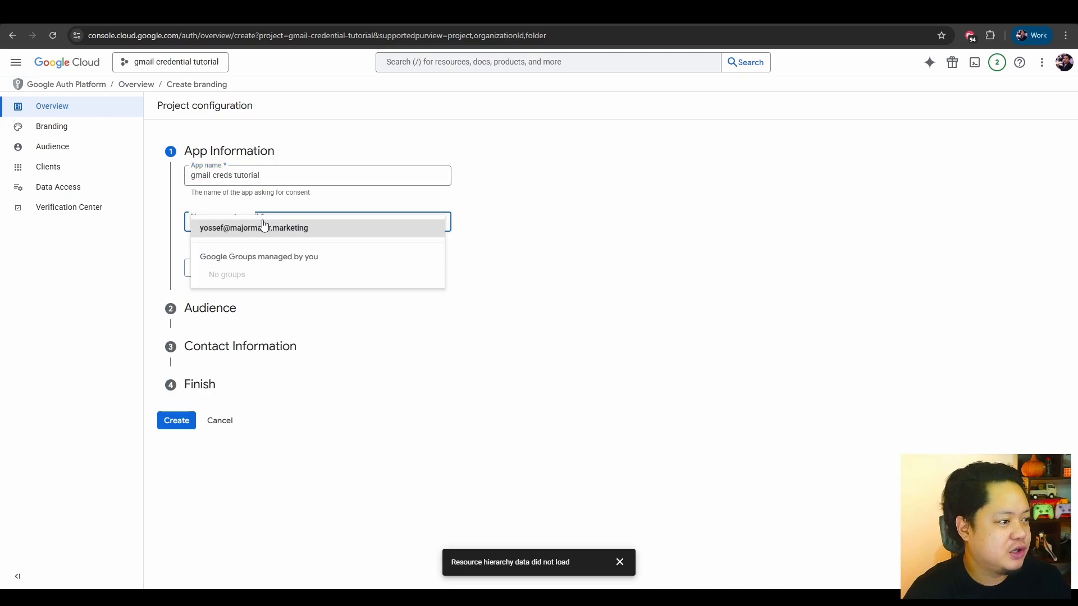
{"action": "left_click", "coordinate": [263, 227]}
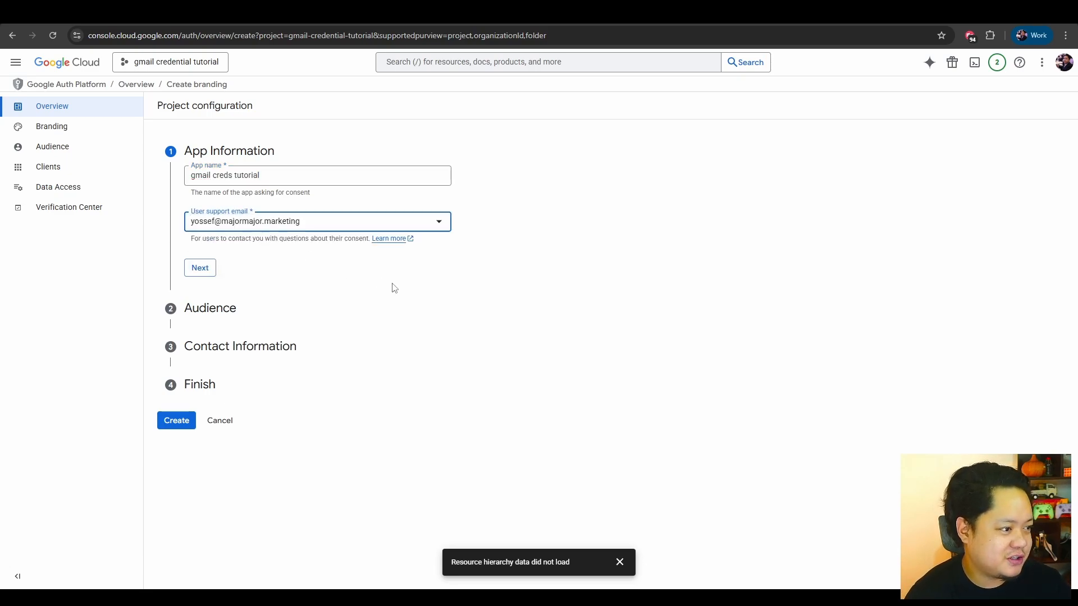
{"action": "left_click", "coordinate": [198, 267]}
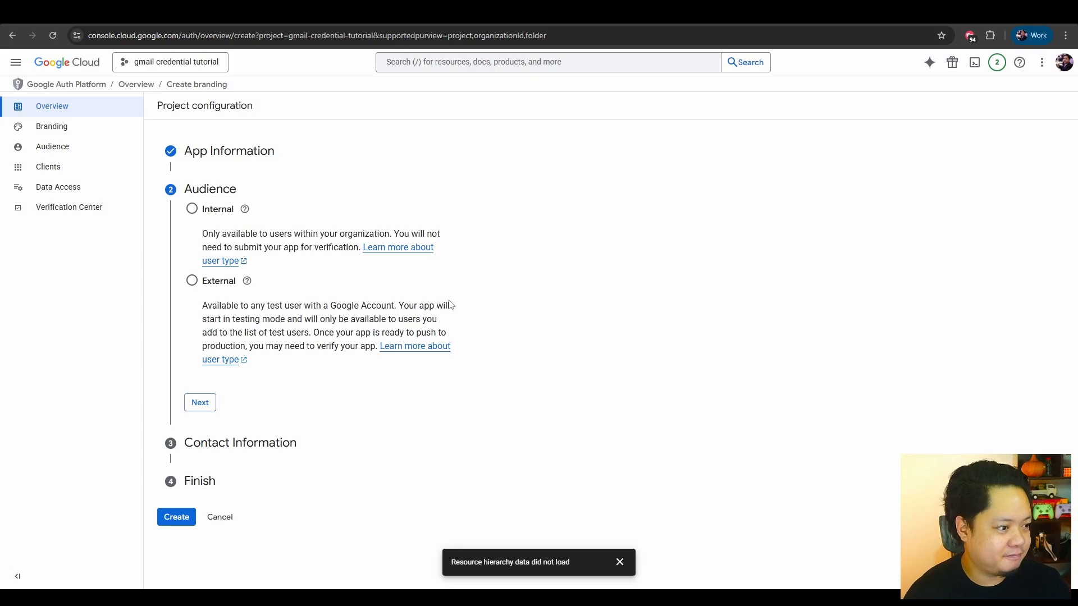
Set the OAuth audience to External and enter the account's own email address as contact information.
{"action": "mouse_move", "coordinate": [245, 209]}
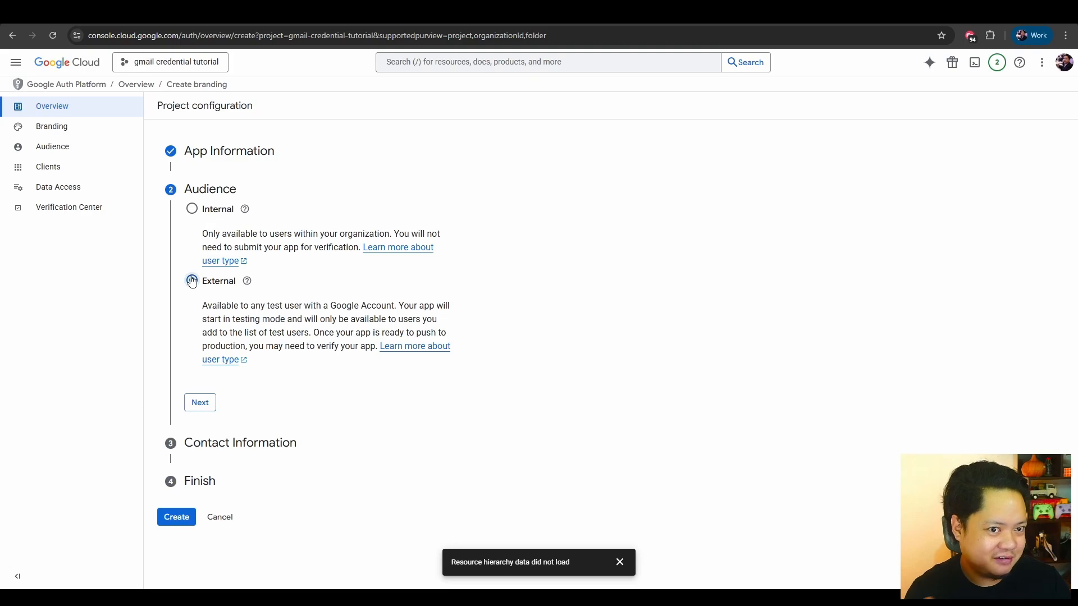
{"action": "left_click", "coordinate": [204, 409]}
{"action": "left_click", "coordinate": [291, 250]}
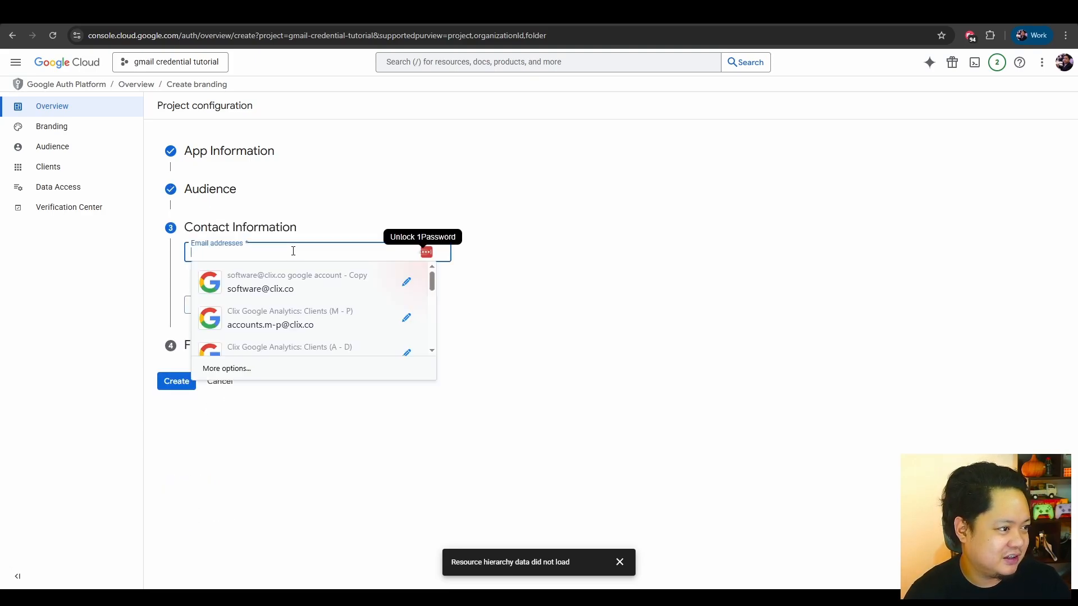
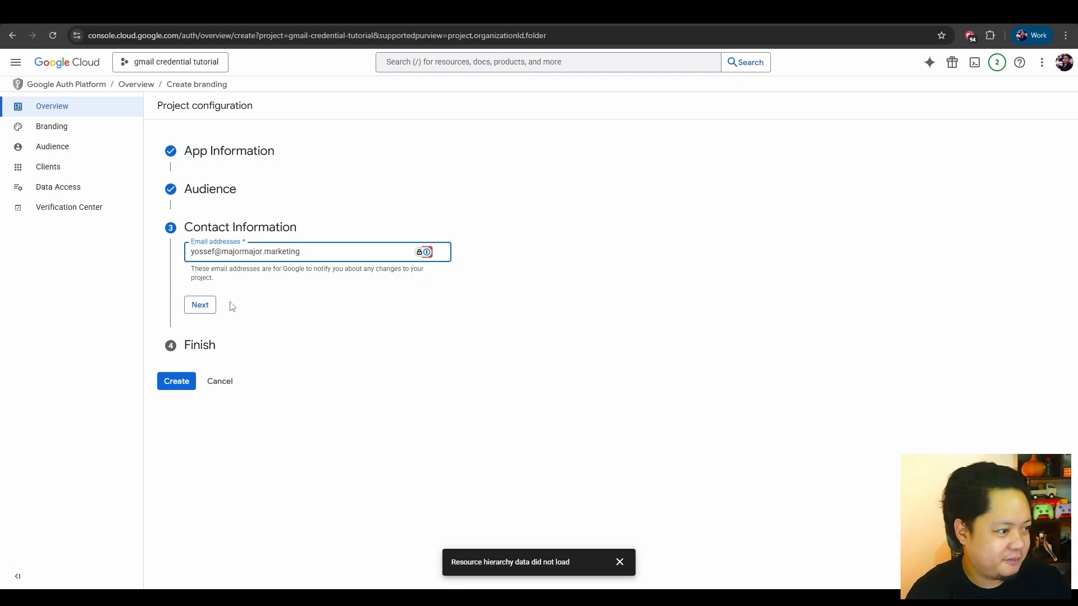
{"action": "left_click", "coordinate": [196, 308]}
Agree to the Google API Services: User Data Policy and create the OAuth configuration.
{"action": "left_click", "coordinate": [192, 285]}
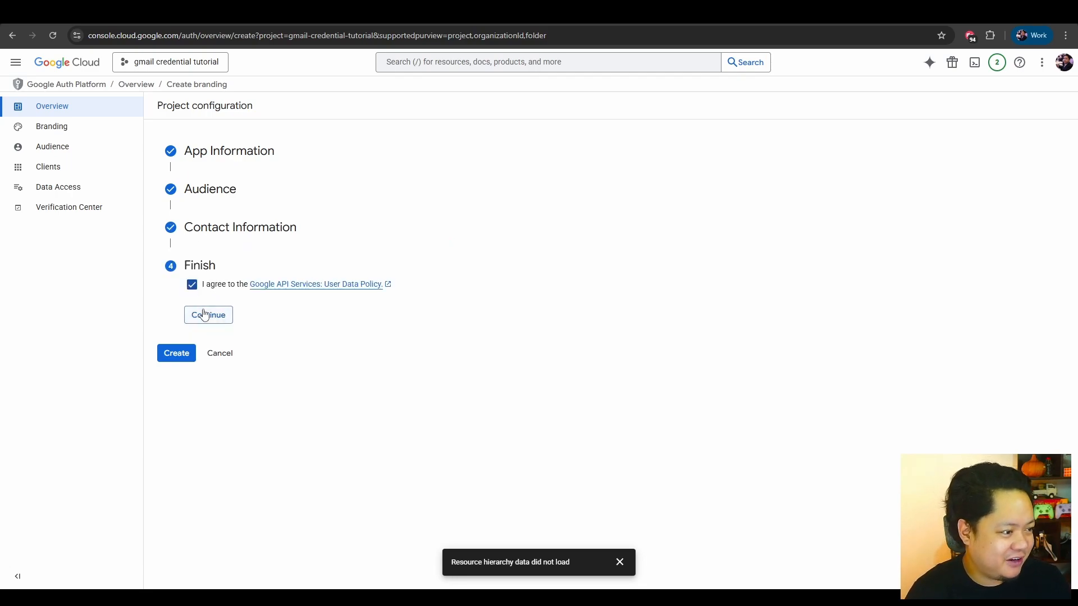
{"action": "left_click", "coordinate": [205, 315]}
{"action": "left_click", "coordinate": [175, 307]}
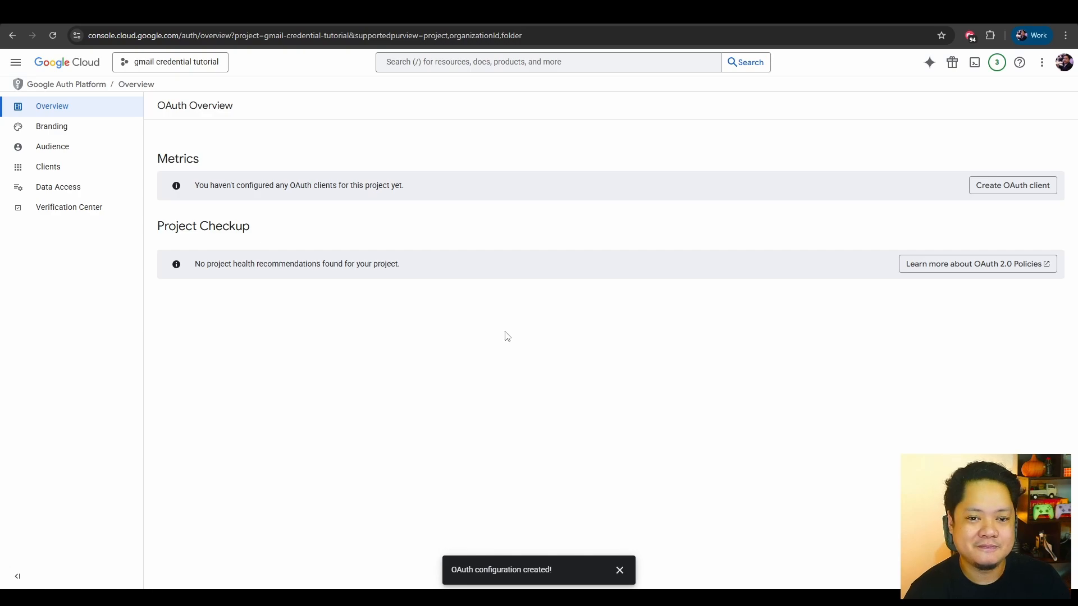
Add the account's own email address as a test user in the Audience settings and save it.
{"action": "left_click", "coordinate": [61, 151]}
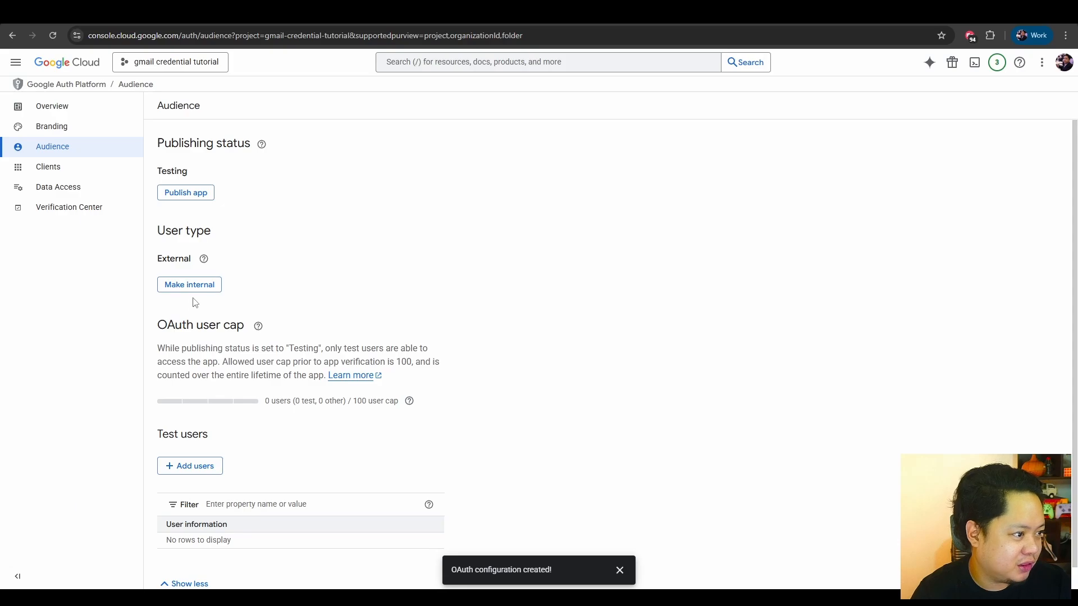
{"action": "left_click", "coordinate": [187, 466]}
{"action": "left_click", "coordinate": [735, 168]}
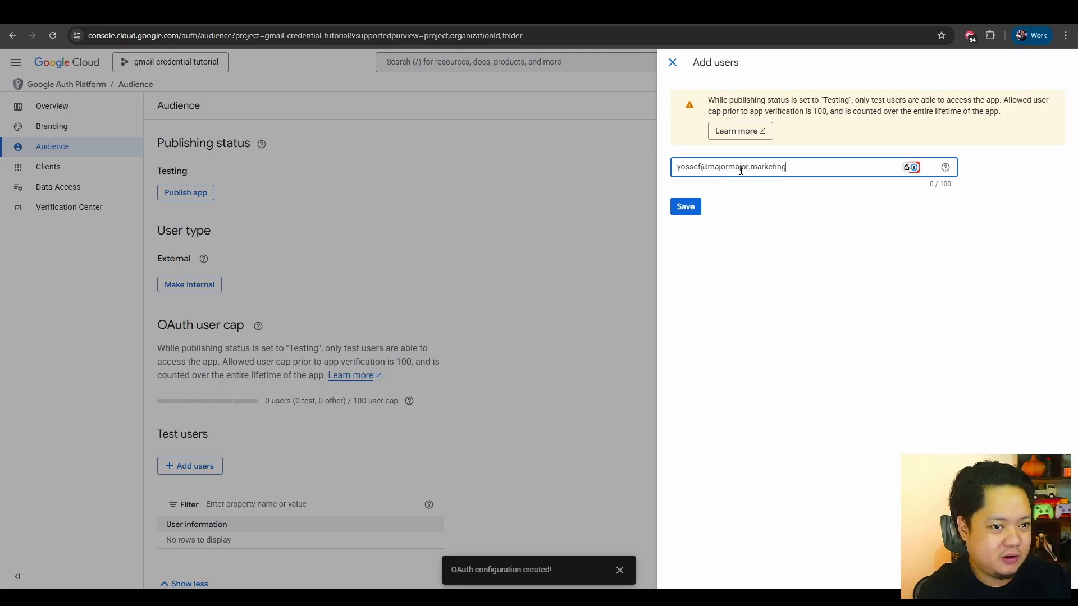
{"action": "key", "text": "Return"}
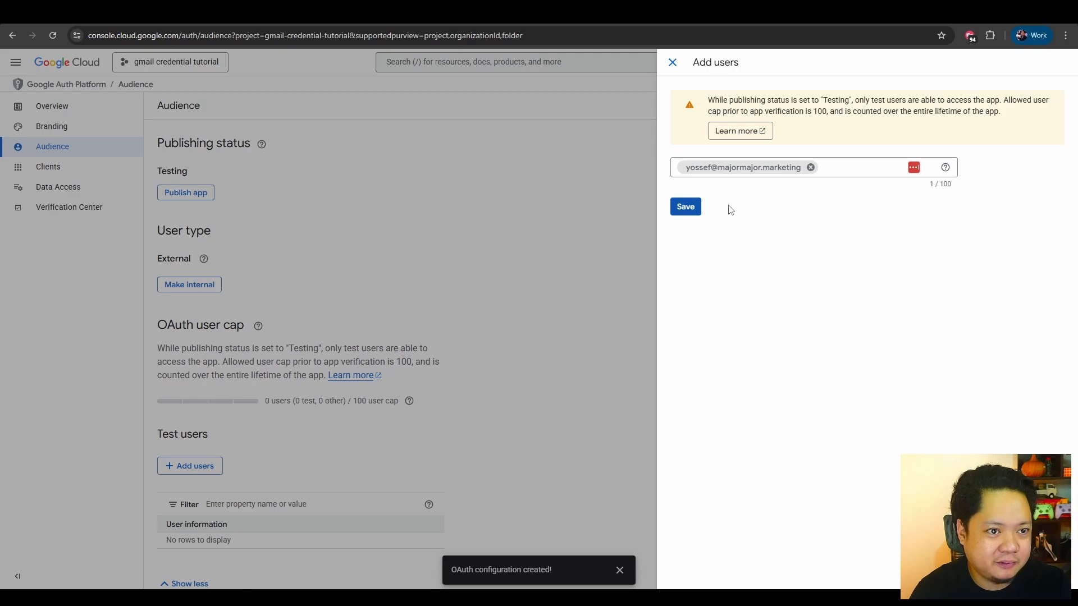
{"action": "left_click", "coordinate": [687, 207]}
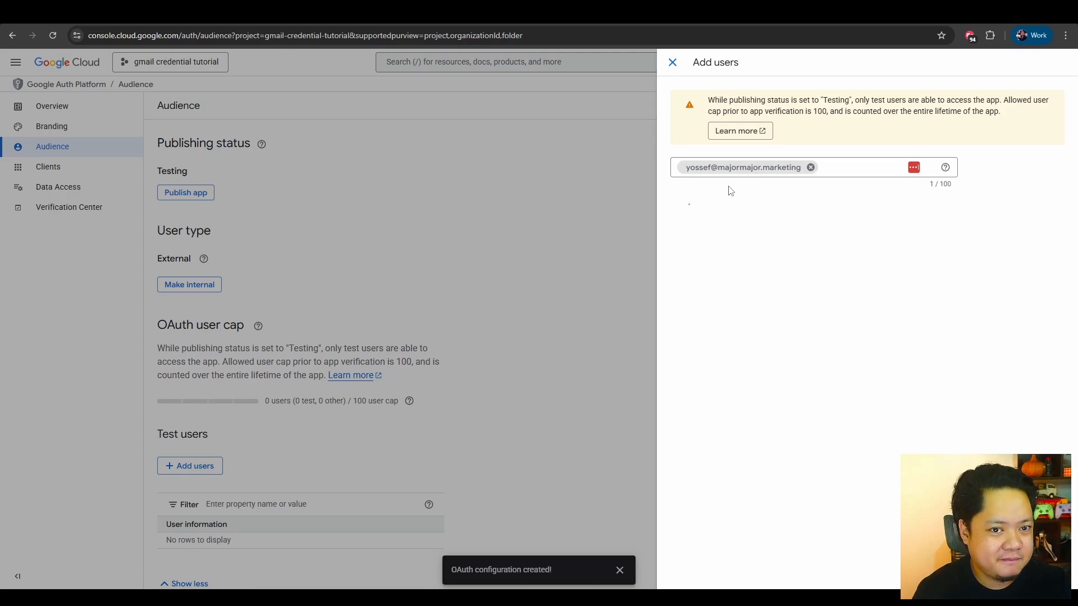
{"action": "scroll", "coordinate": [332, 448], "scroll_direction": "down", "scroll_amount": 1}
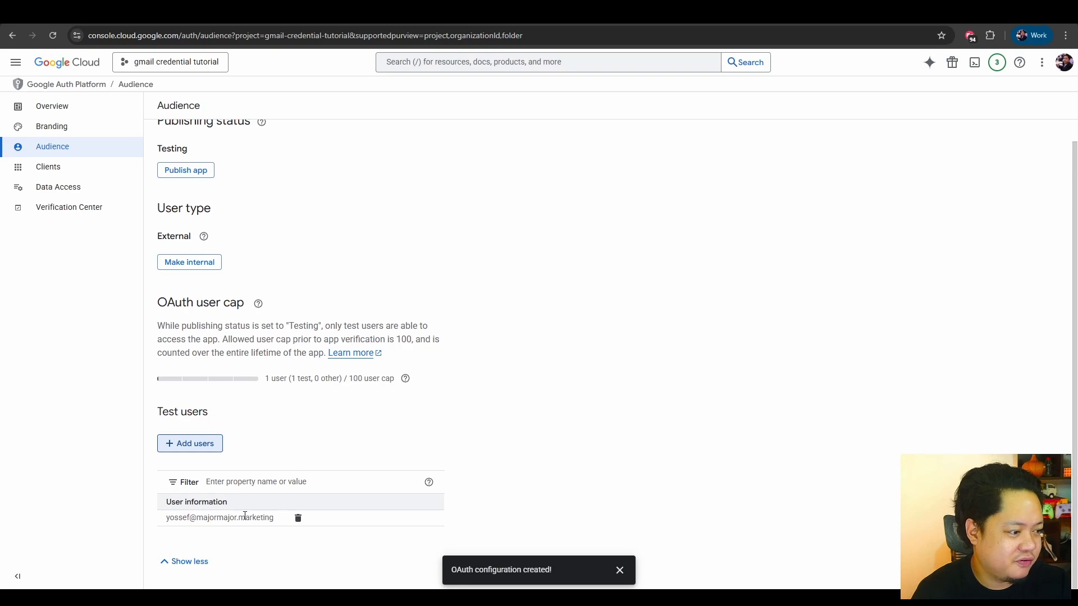
{"action": "scroll", "coordinate": [258, 510], "scroll_direction": "up", "scroll_amount": 1}
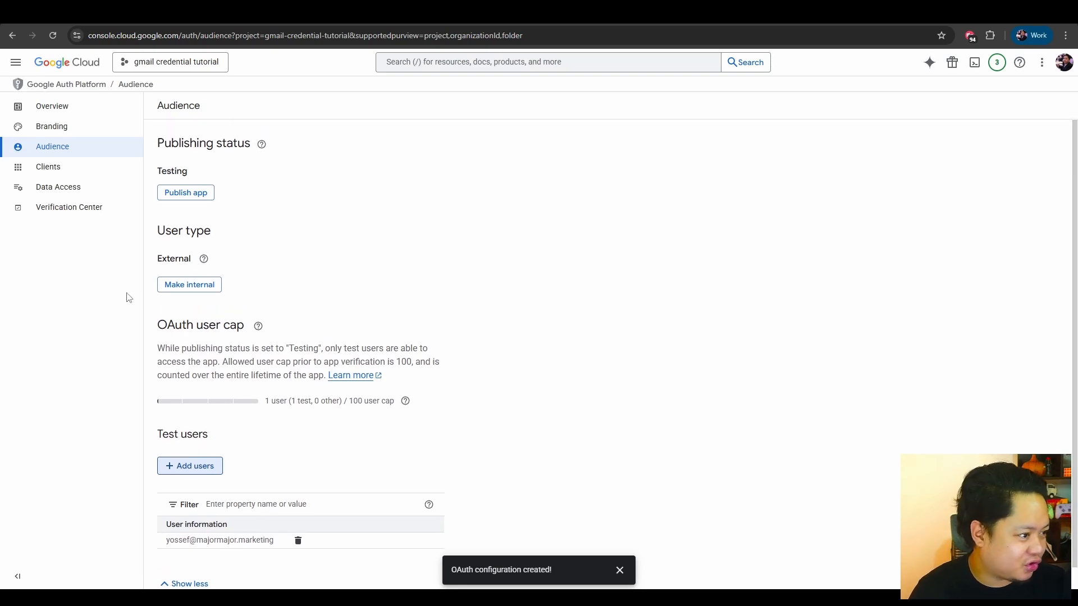
Start a new OAuth client of type Web application and name it "gmail creds tutorial".
{"action": "left_click", "coordinate": [63, 169]}
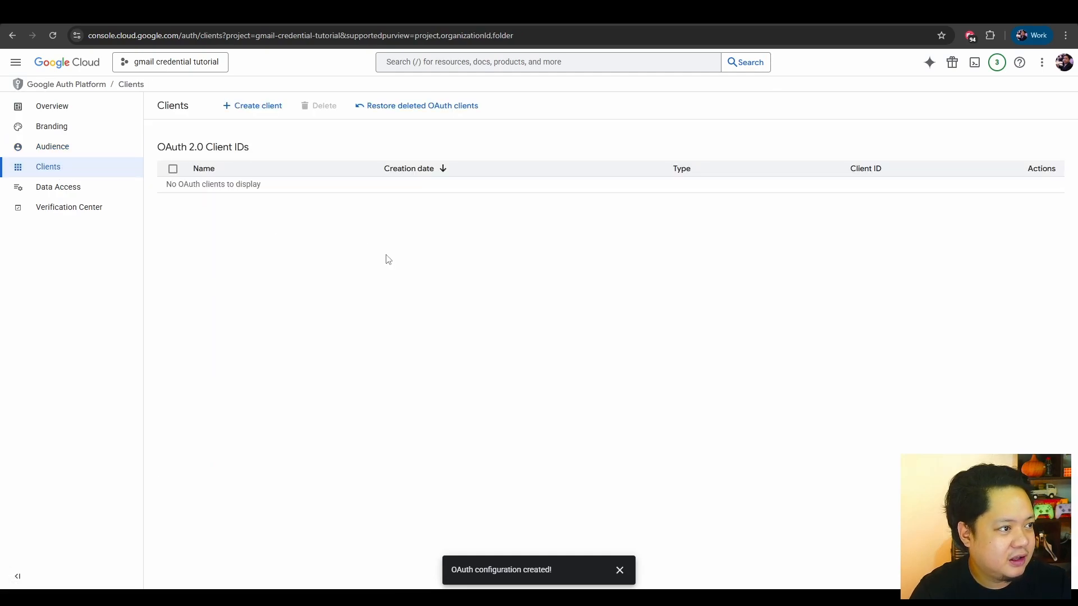
{"action": "left_click", "coordinate": [254, 112]}
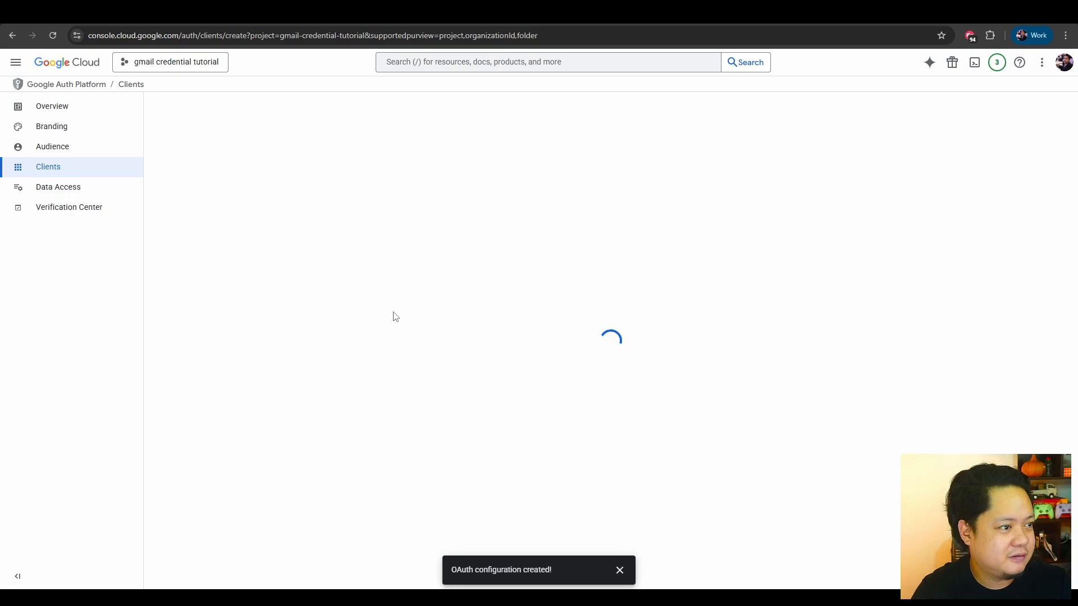
{"action": "left_click", "coordinate": [406, 192]}
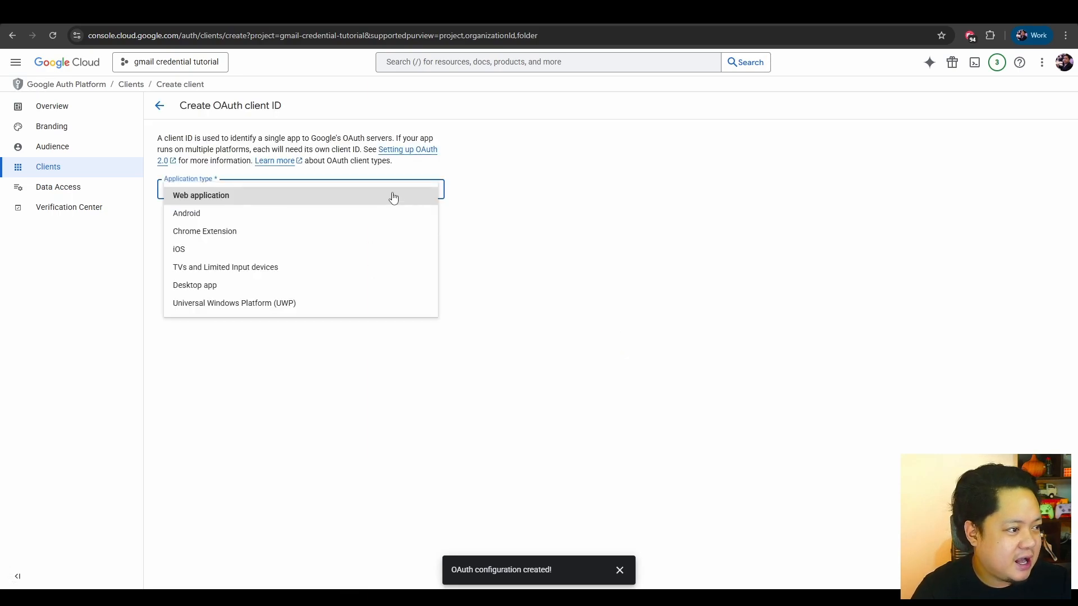
{"action": "left_click", "coordinate": [206, 195]}
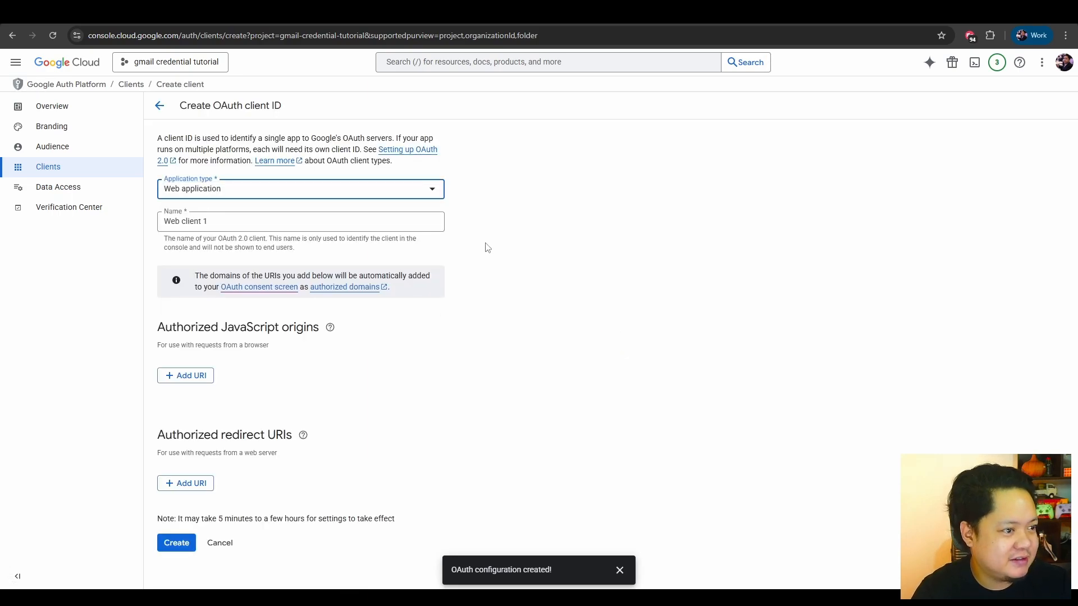
{"action": "left_click_drag", "start_coordinate": [236, 222], "coordinate": [122, 230]}
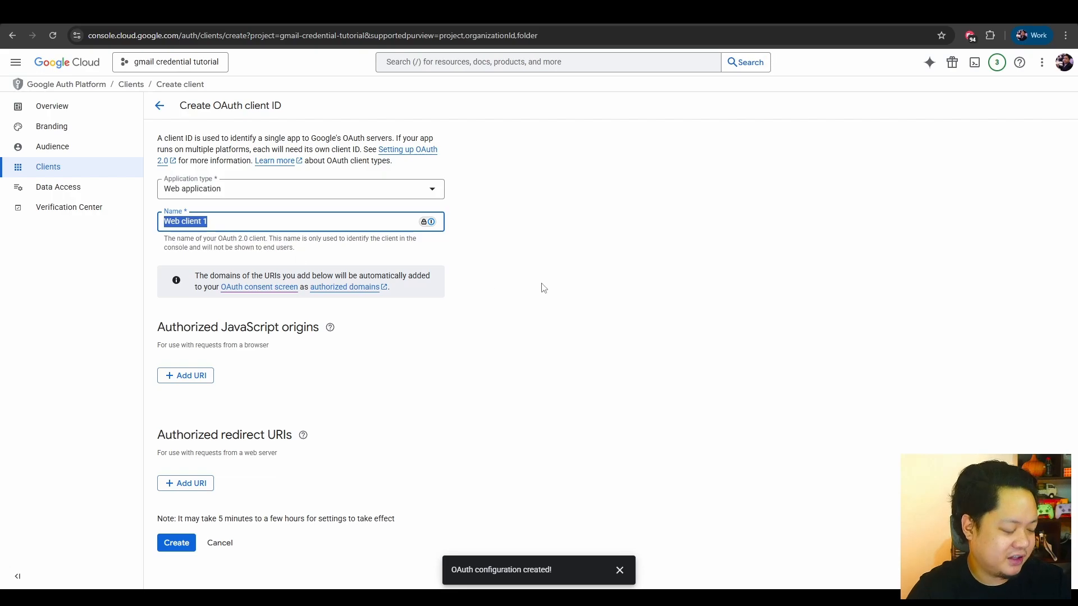
{"action": "type", "text": "gmail "}
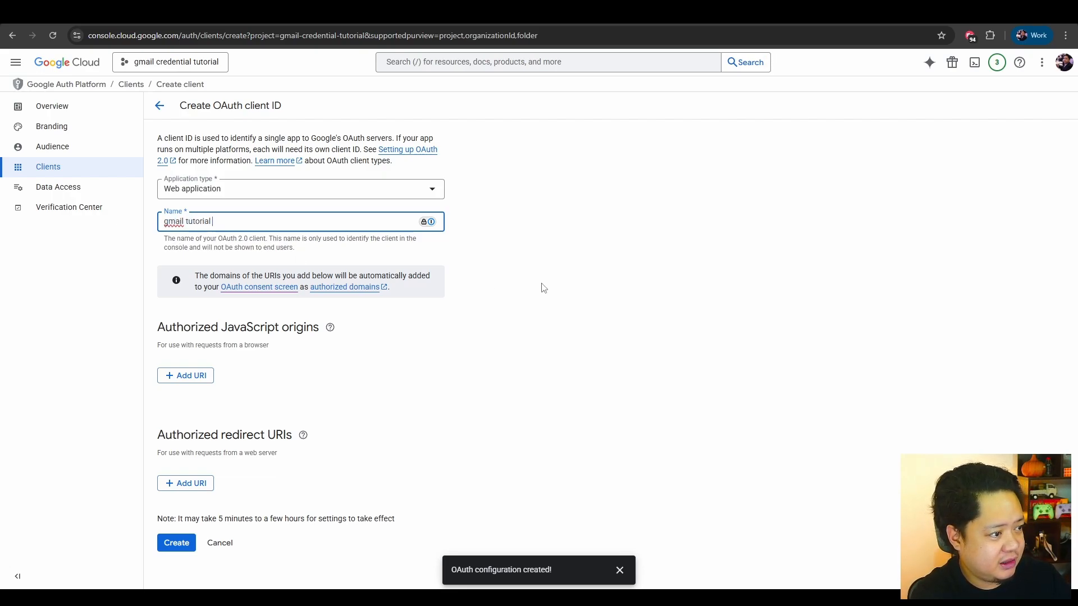
{"action": "type", "text": "creds"}
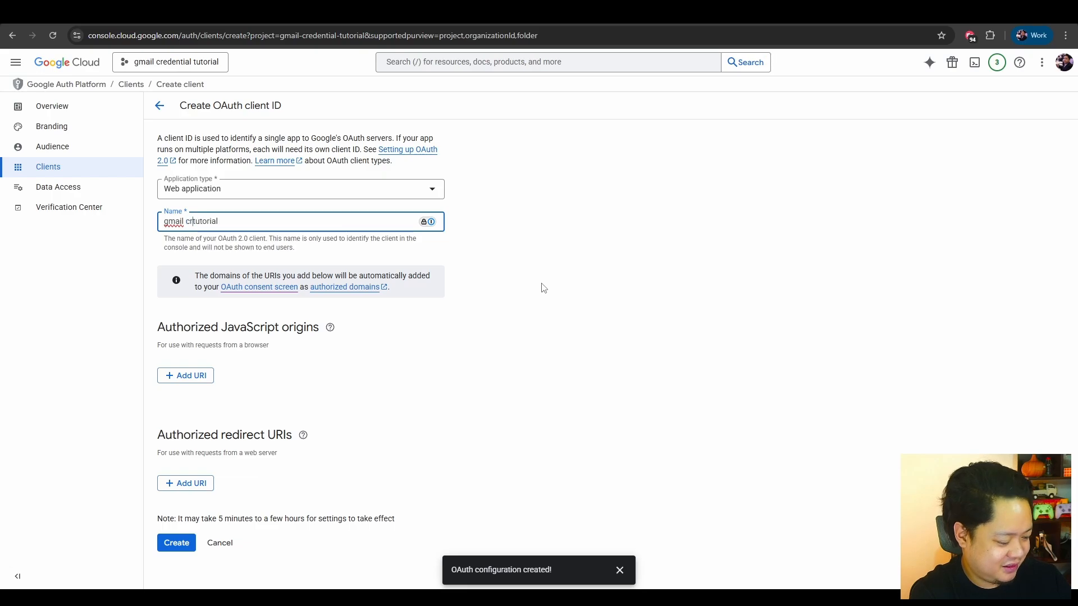
{"action": "left_click", "coordinate": [573, 298]}
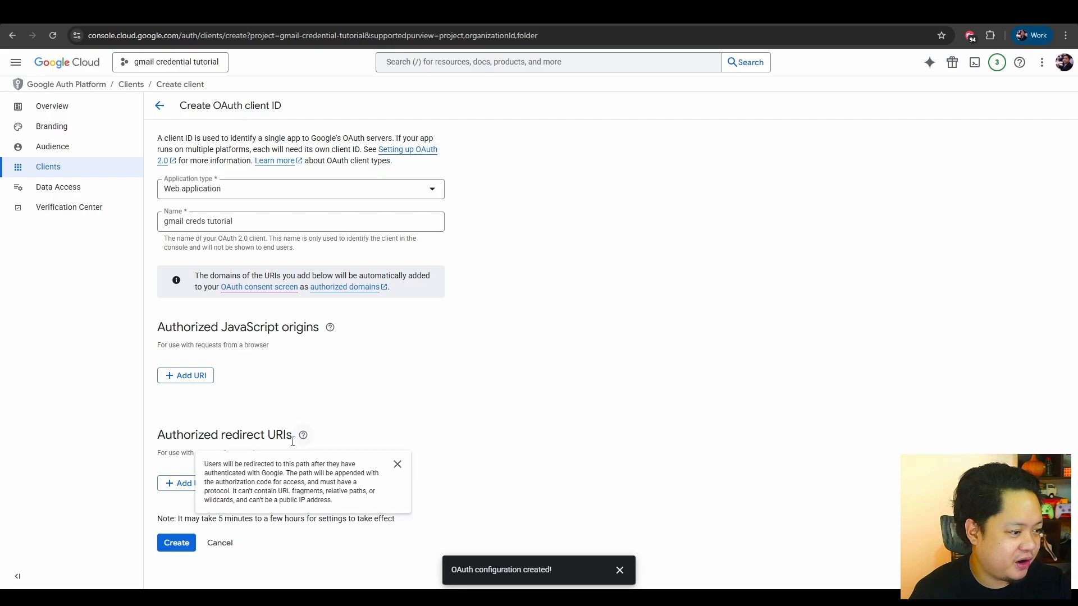
Add an authorized redirect URI entry, switch to n8n and copy the OAuth Redirect URL from a new credential for the Gmail node.
{"action": "left_click", "coordinate": [193, 484]}
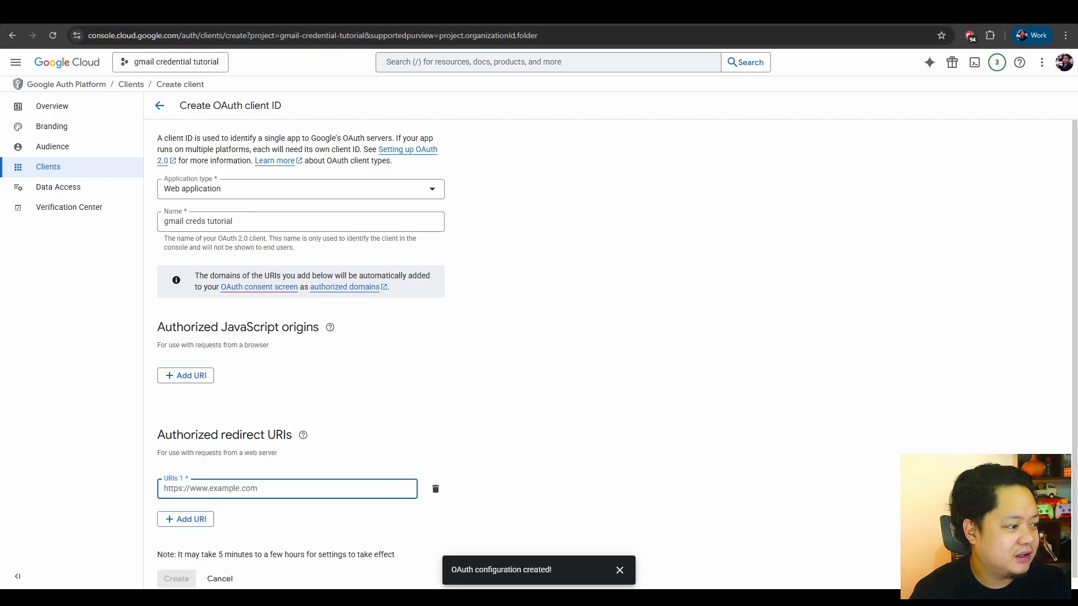
{"action": "left_click", "coordinate": [168, 14]}
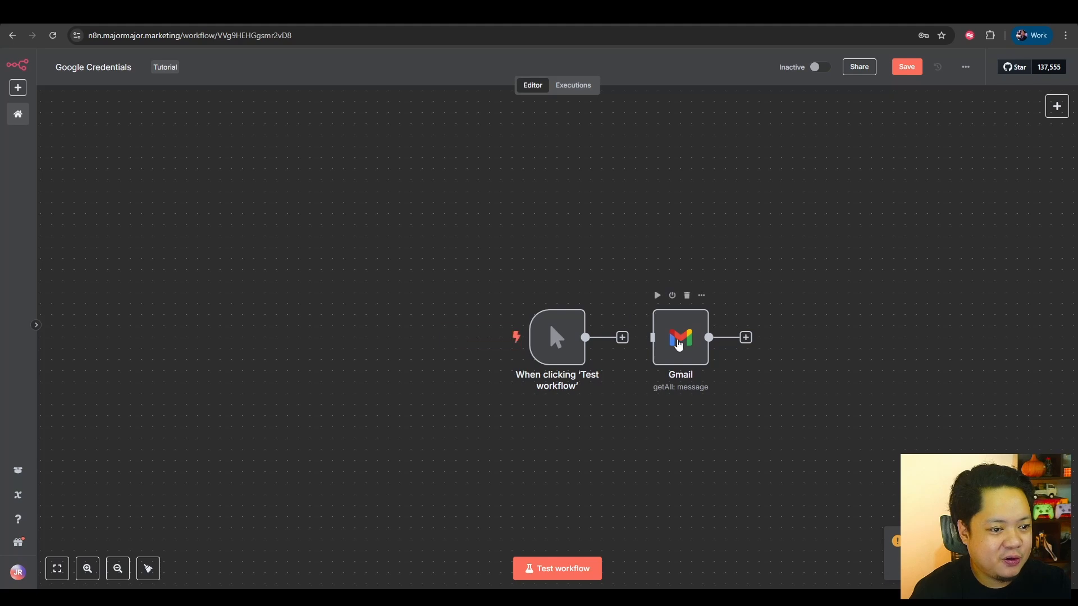
{"action": "double_click", "coordinate": [679, 346]}
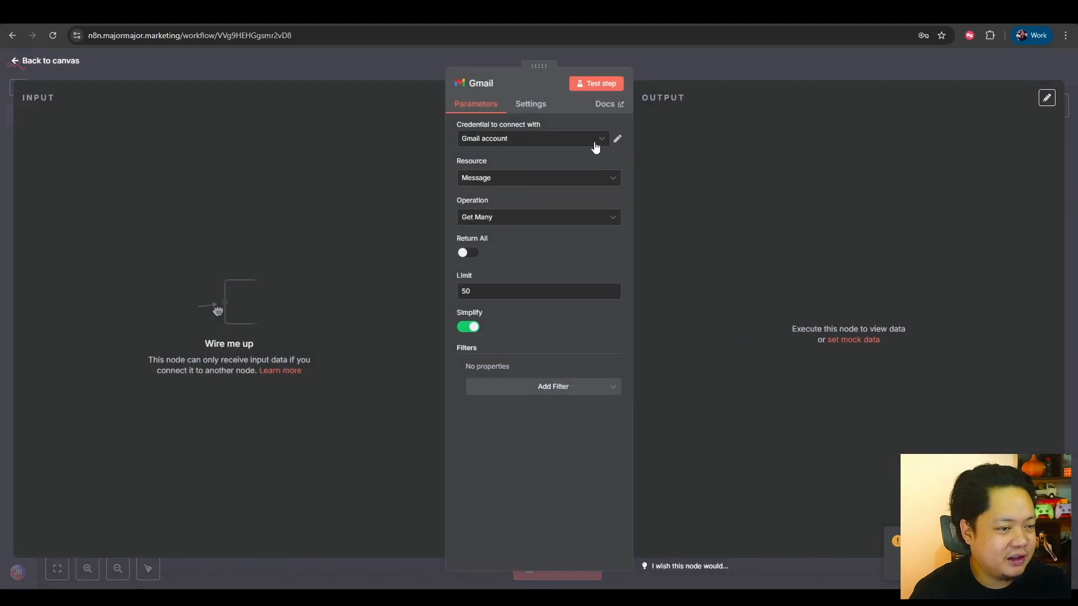
{"action": "left_click", "coordinate": [596, 140]}
{"action": "left_click", "coordinate": [540, 200]}
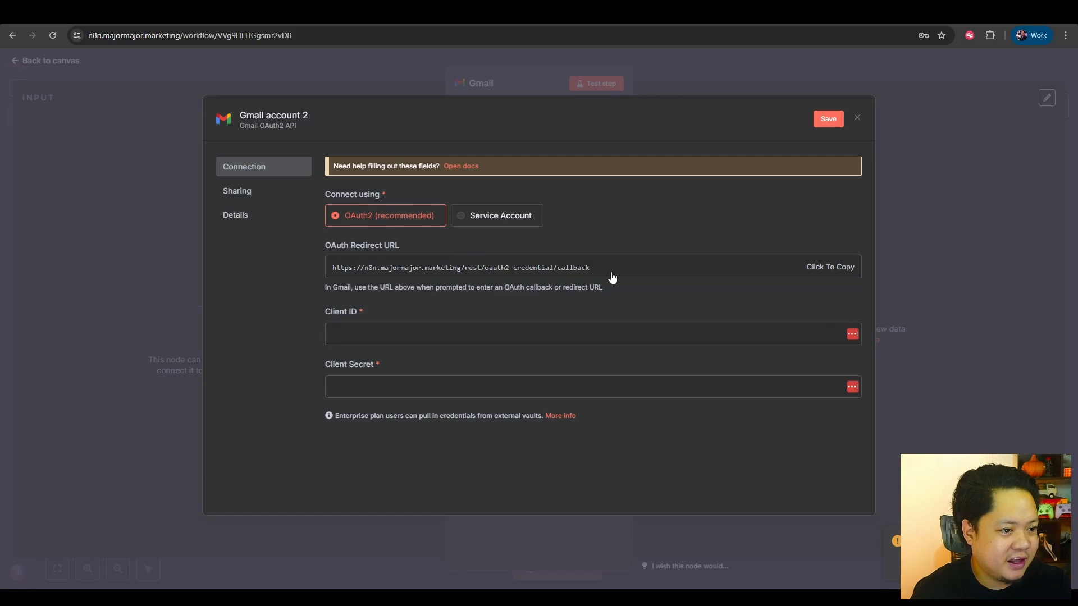
{"action": "left_click", "coordinate": [830, 269]}
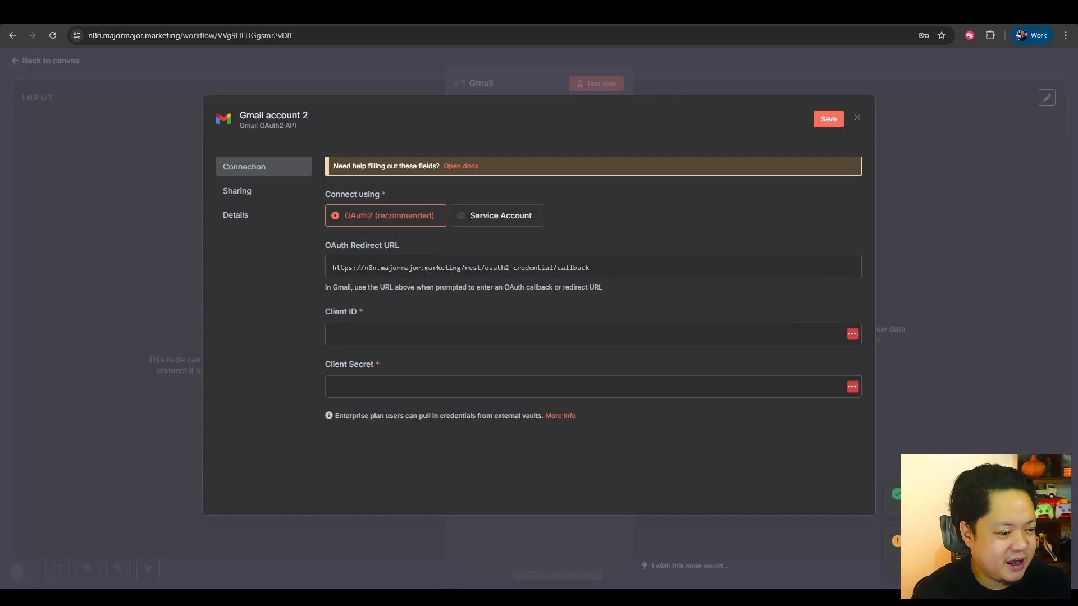
{"action": "left_click", "coordinate": [211, 12]}
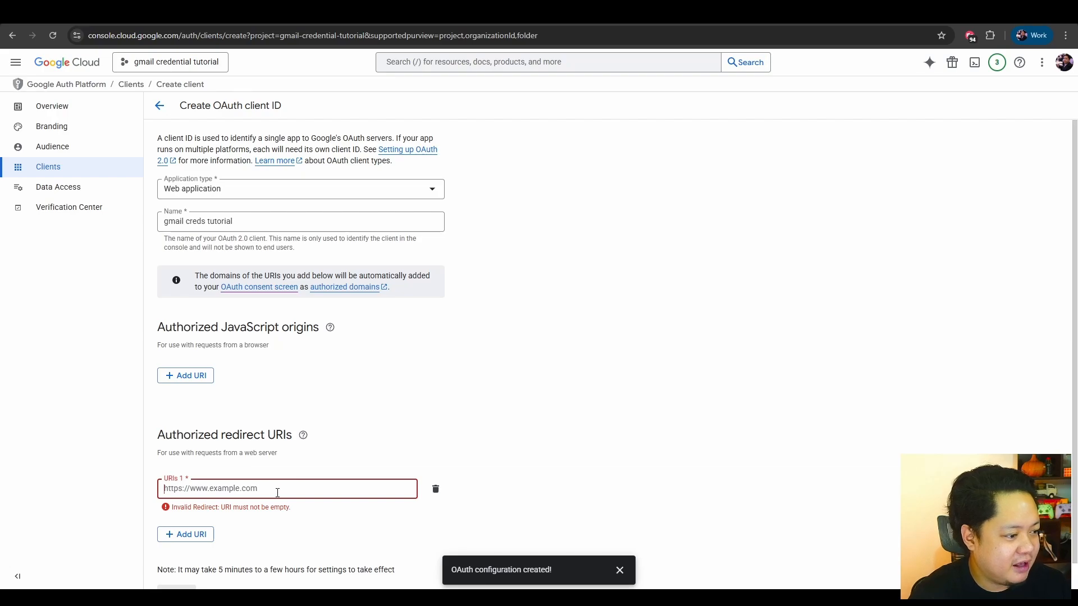
{"action": "key", "text": "ctrl+v"}
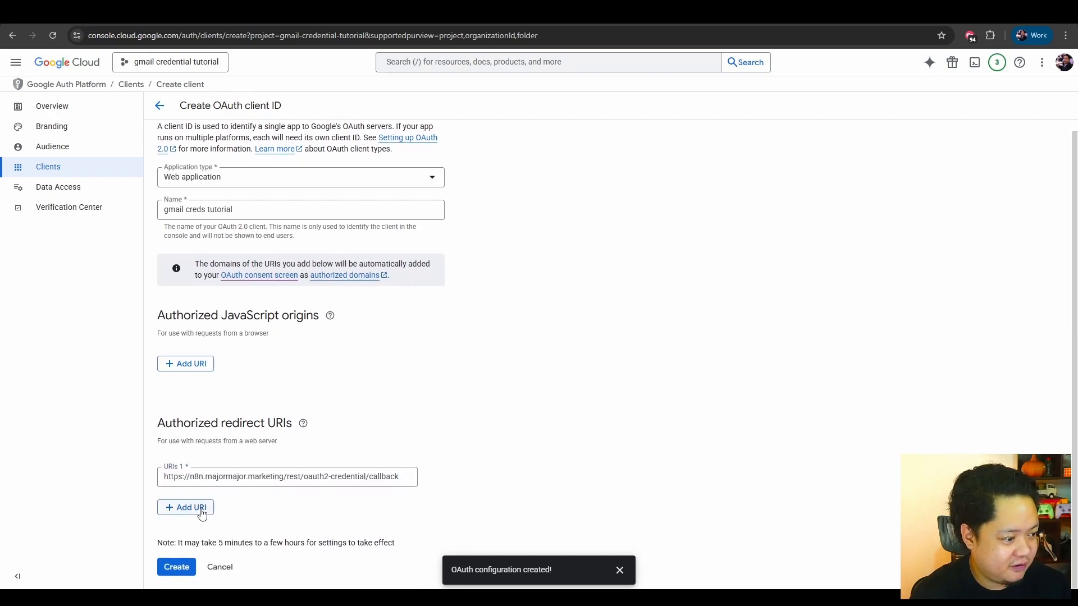
{"action": "left_click", "coordinate": [202, 512]}
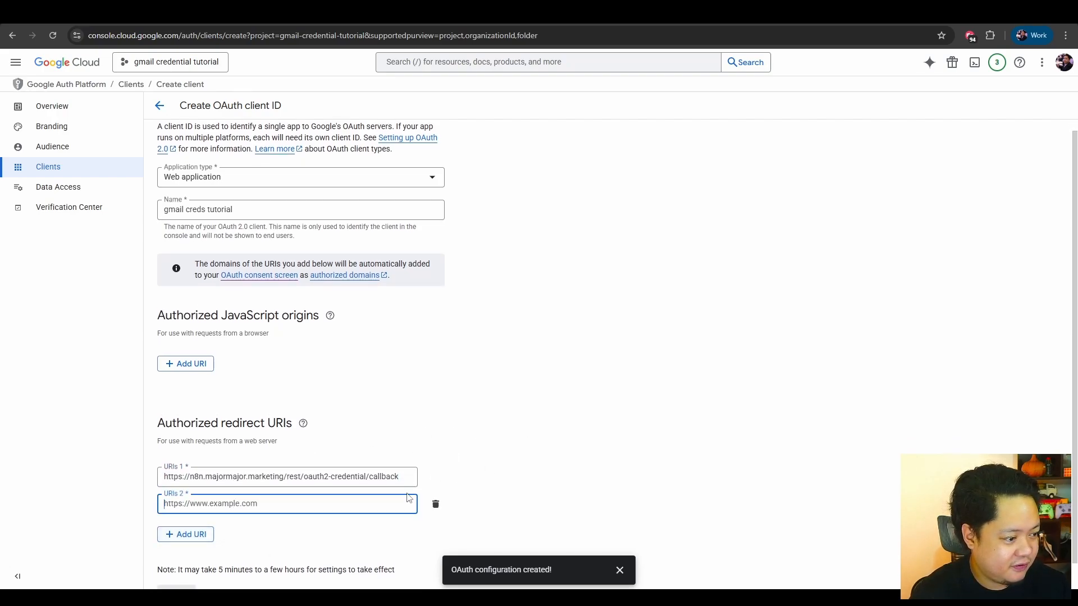
{"action": "left_click", "coordinate": [433, 505]}
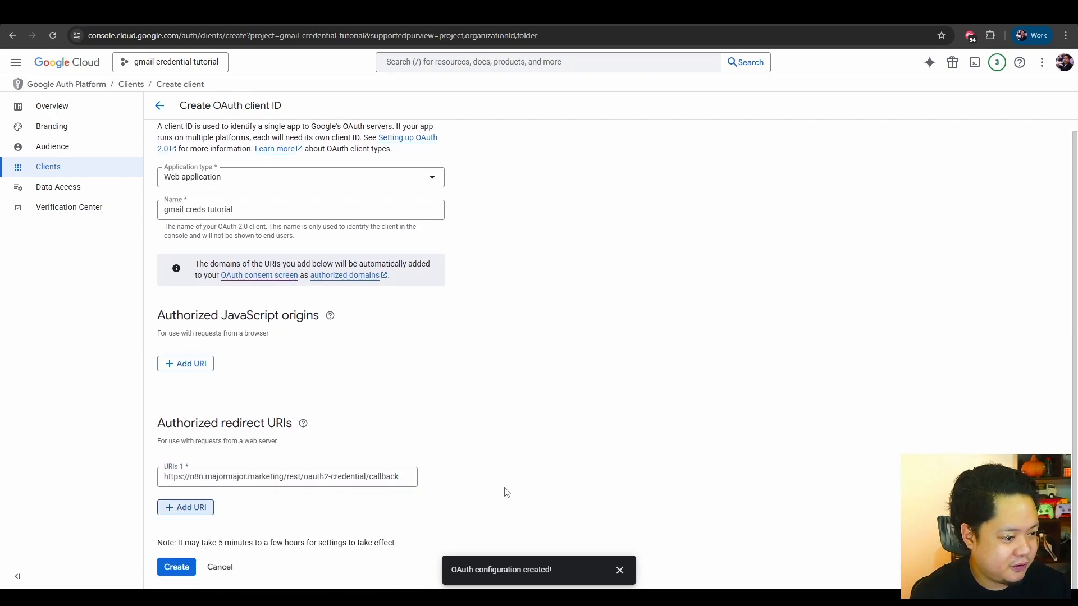
{"action": "left_click", "coordinate": [175, 568]}
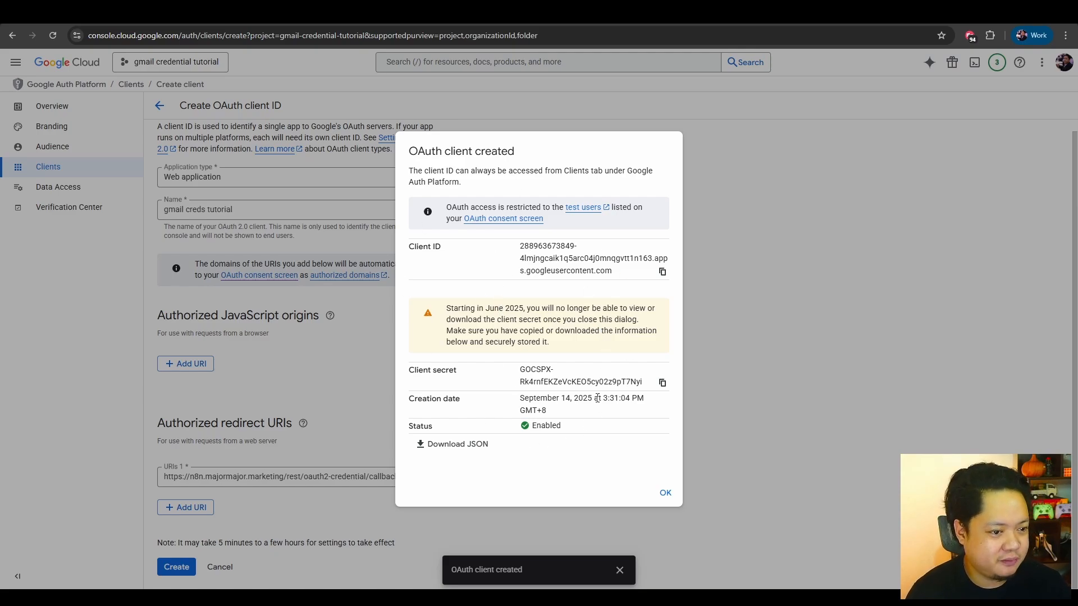
{"action": "left_click", "coordinate": [666, 494]}
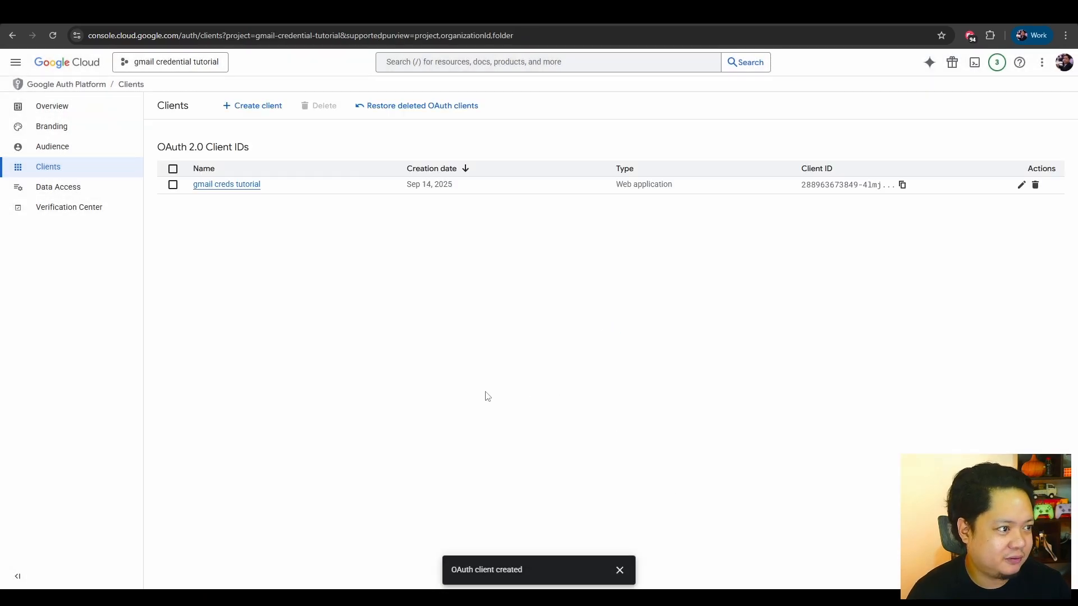
Add the Gmail API scope .../auth/gmail.modify to the project's data access and save the changes.
{"action": "left_click", "coordinate": [72, 187]}
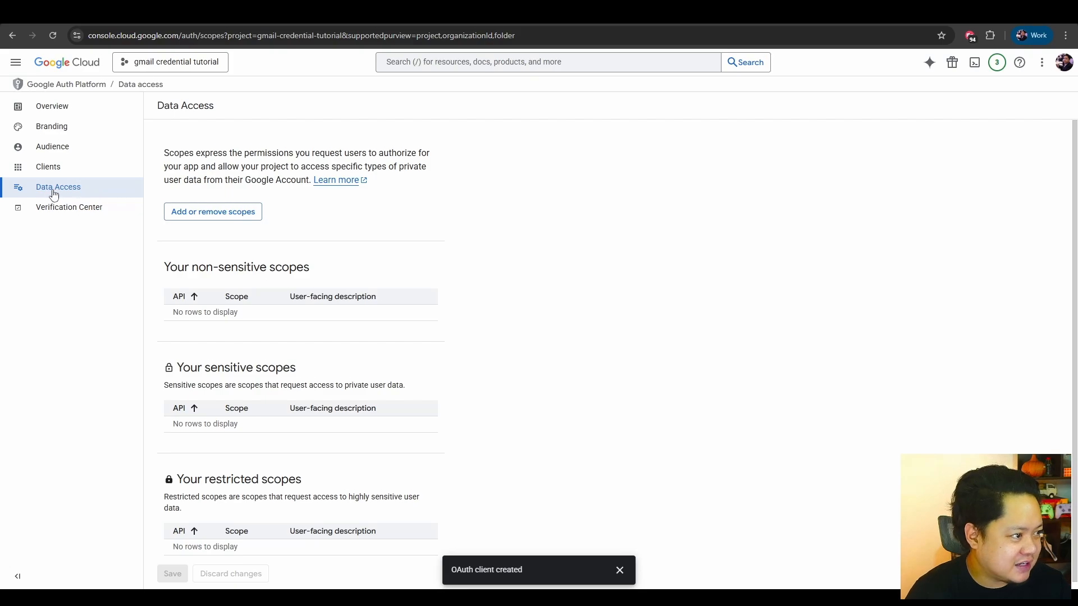
{"action": "left_click", "coordinate": [203, 220]}
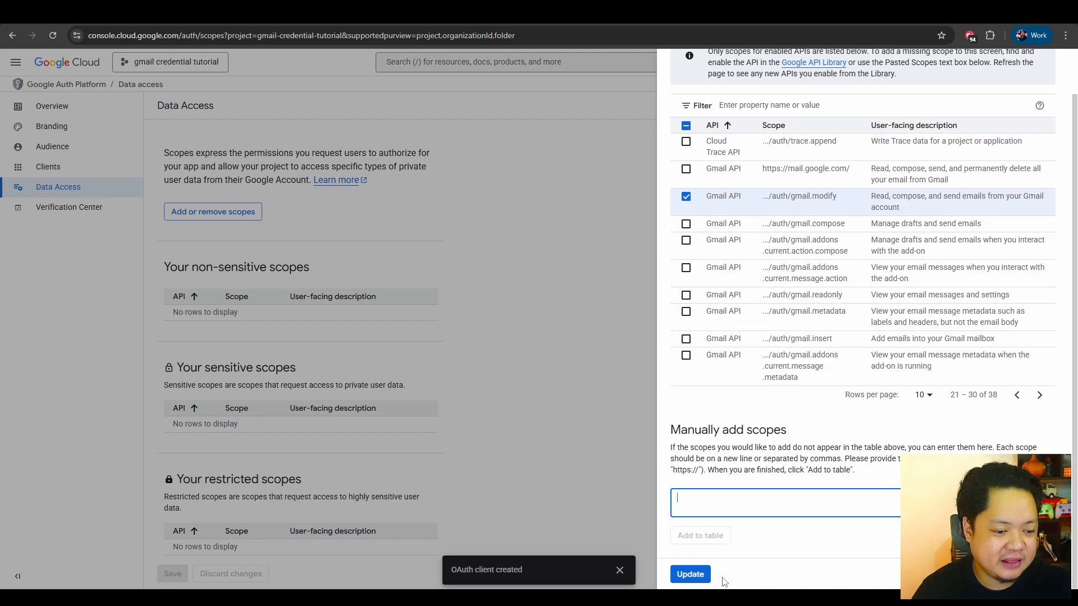
{"action": "left_click", "coordinate": [689, 573]}
{"action": "scroll", "coordinate": [464, 428], "scroll_direction": "down", "scroll_amount": 1}
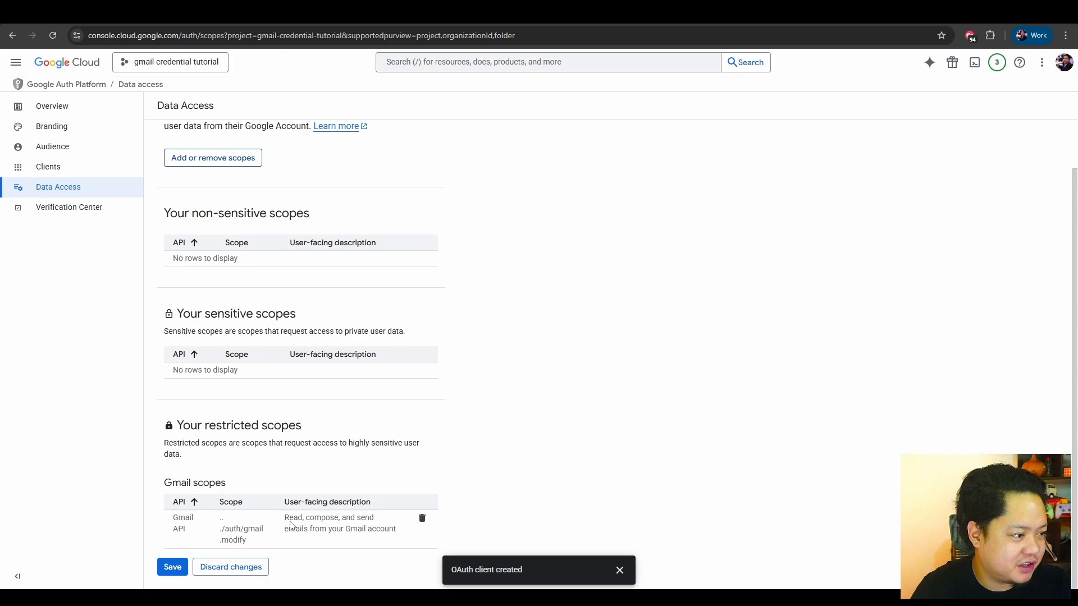
{"action": "left_click", "coordinate": [172, 567]}
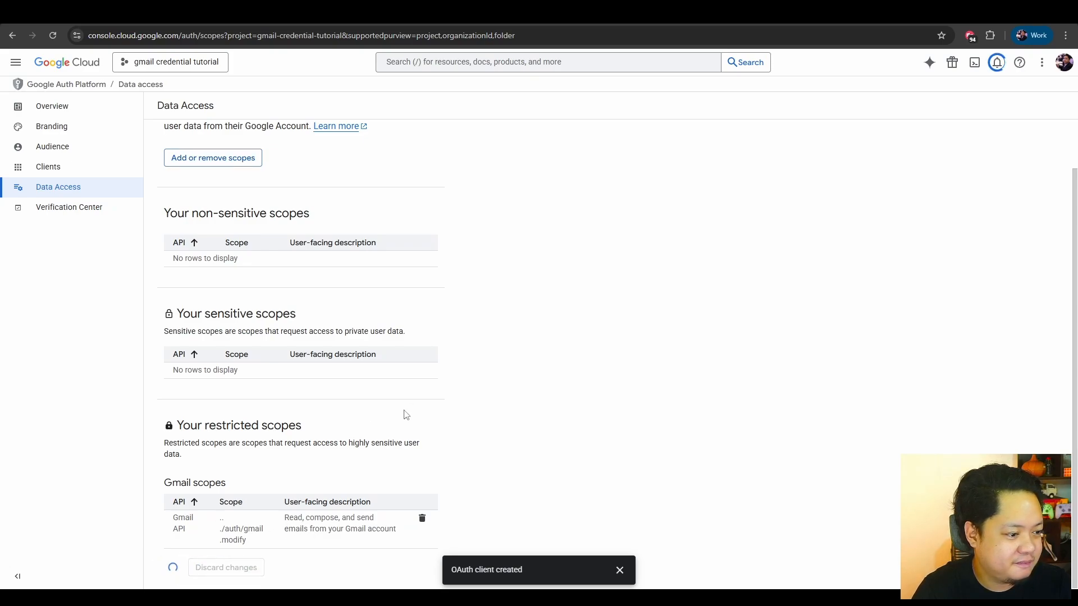
{"action": "scroll", "coordinate": [387, 424], "scroll_direction": "up", "scroll_amount": 1}
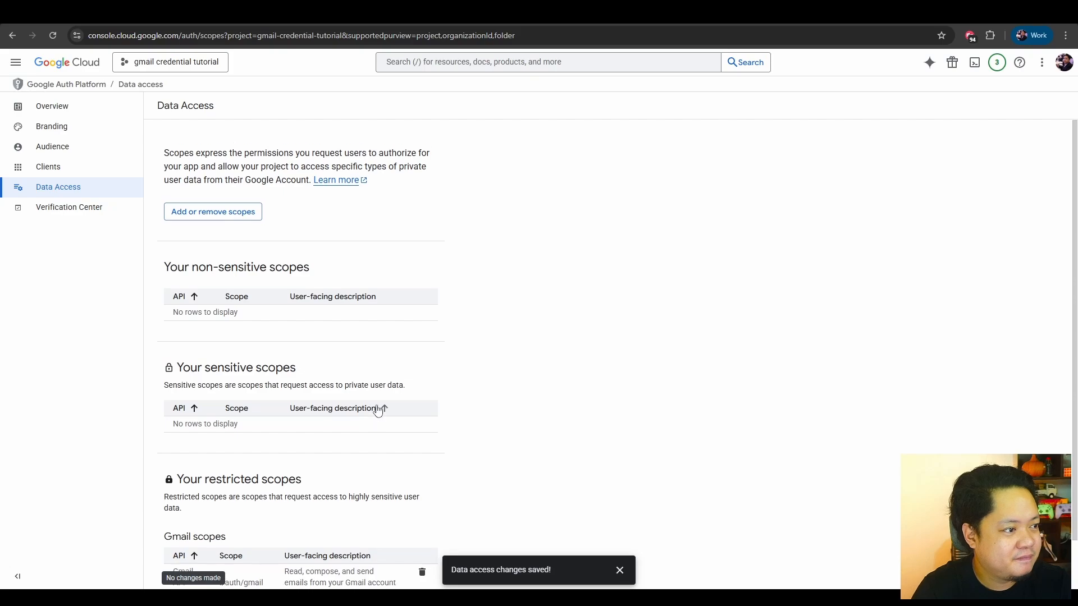
Open the "gmail creds tutorial" OAuth client, copy its client ID and paste it into the Client ID of the Gmail credential in n8n.
{"action": "left_click", "coordinate": [72, 169]}
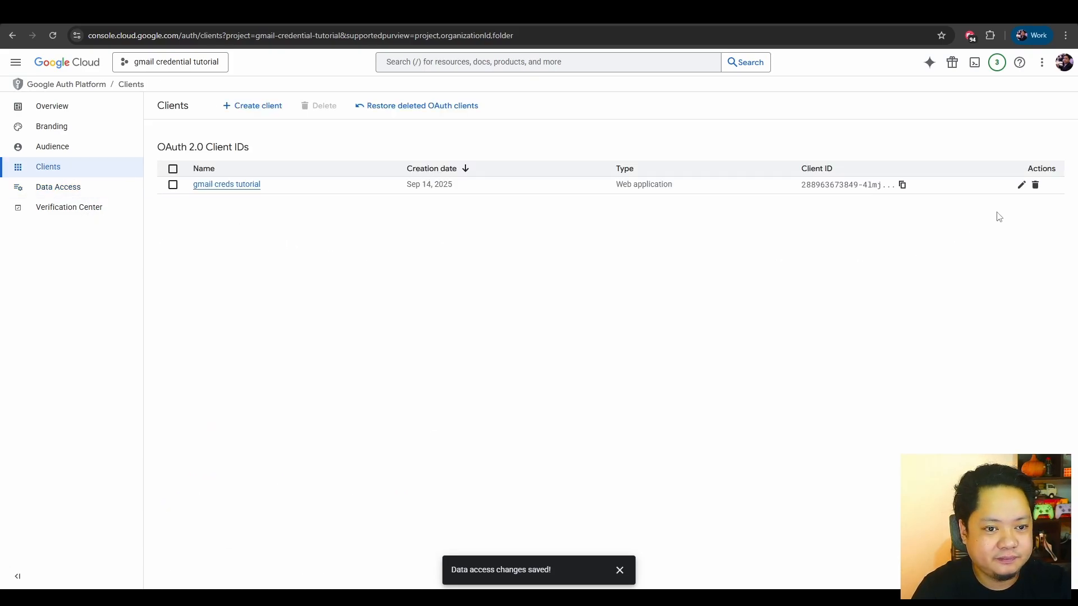
{"action": "left_click", "coordinate": [231, 188]}
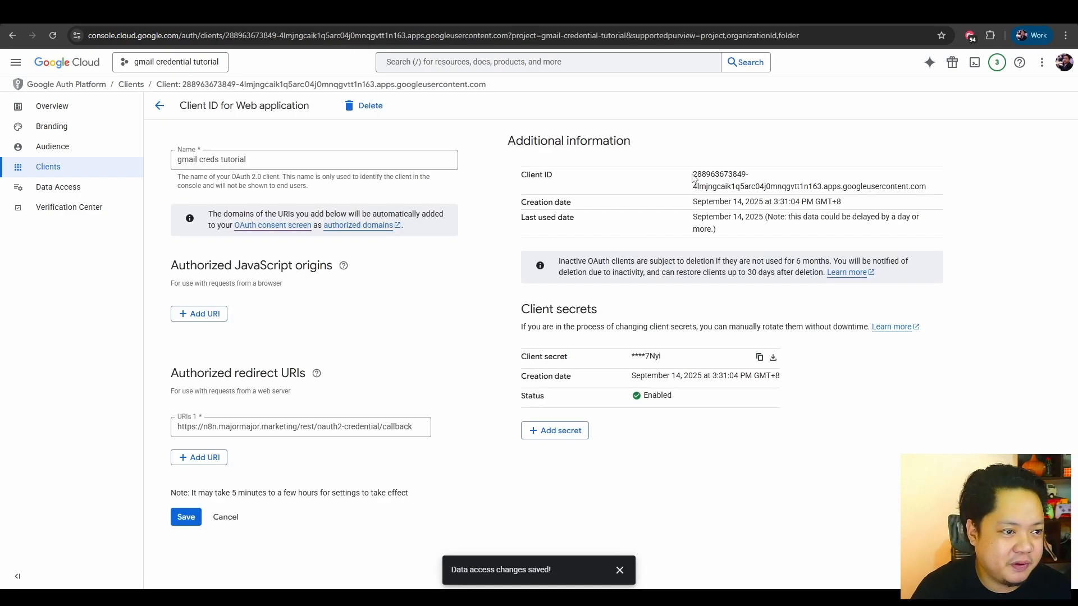
{"action": "left_click_drag", "start_coordinate": [694, 178], "coordinate": [937, 187]}
{"action": "key", "text": "ctrl+c"}
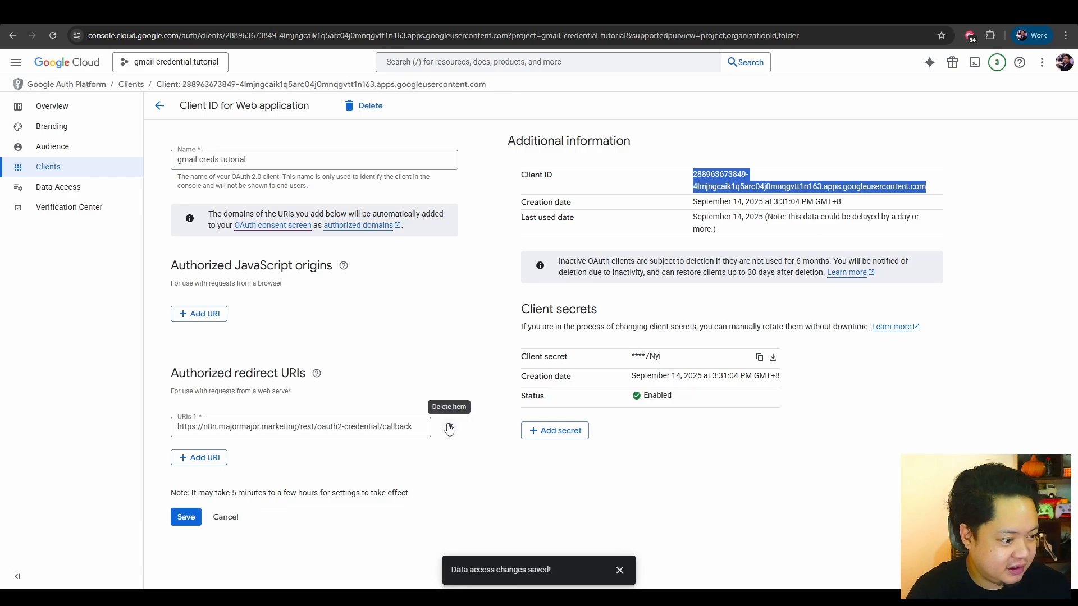
{"action": "left_click", "coordinate": [447, 598]}
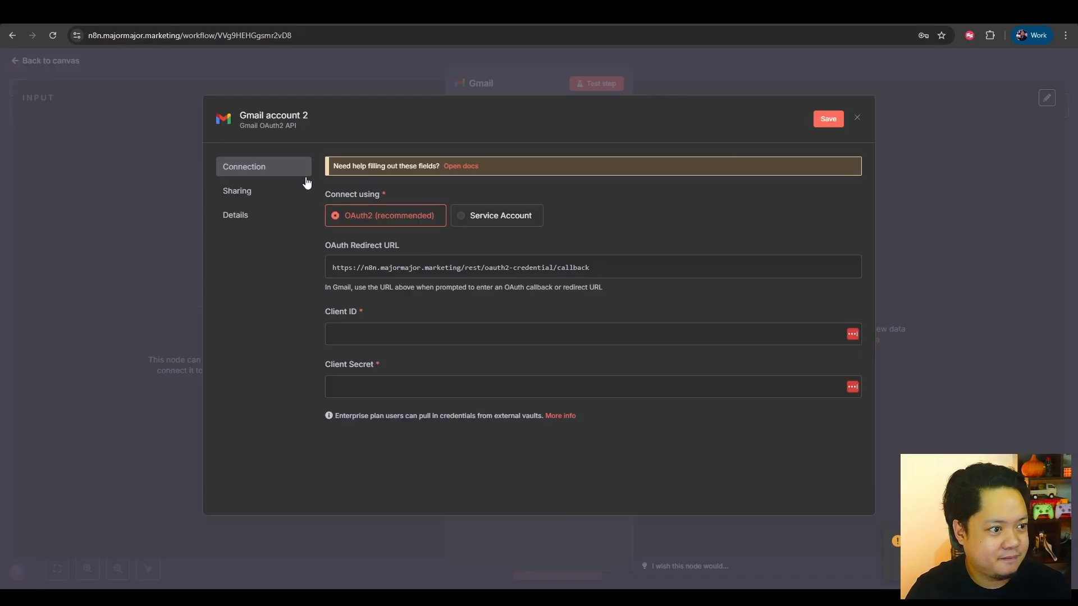
{"action": "key", "text": "ctrl+v"}
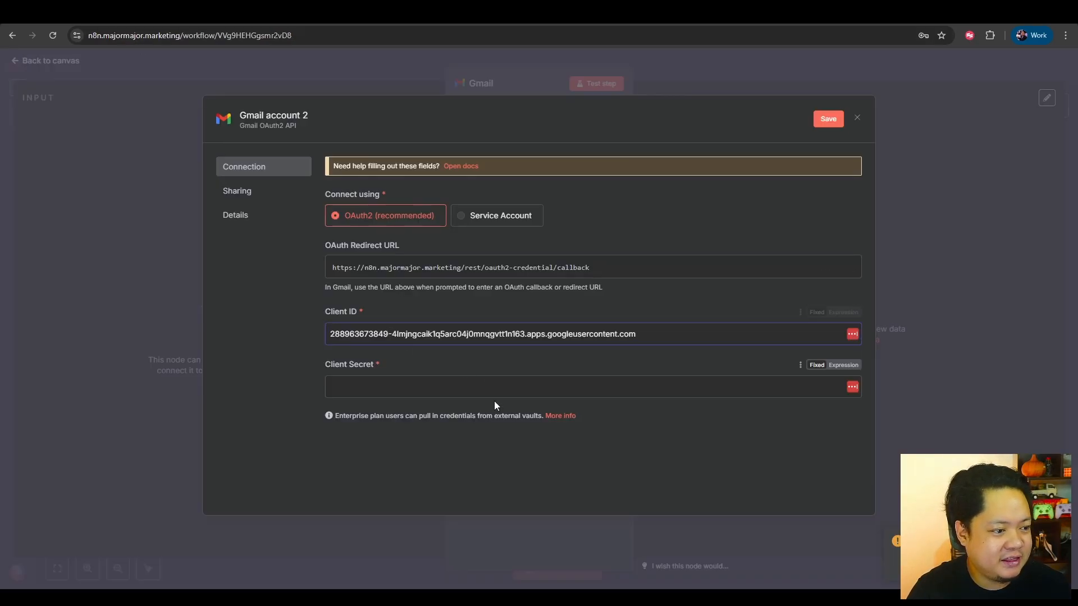
Switch to Google Cloud, copy the OAuth client's secret and paste it into the Client Secret of the Gmail credential in n8n.
{"action": "key", "text": "alt+Tab"}
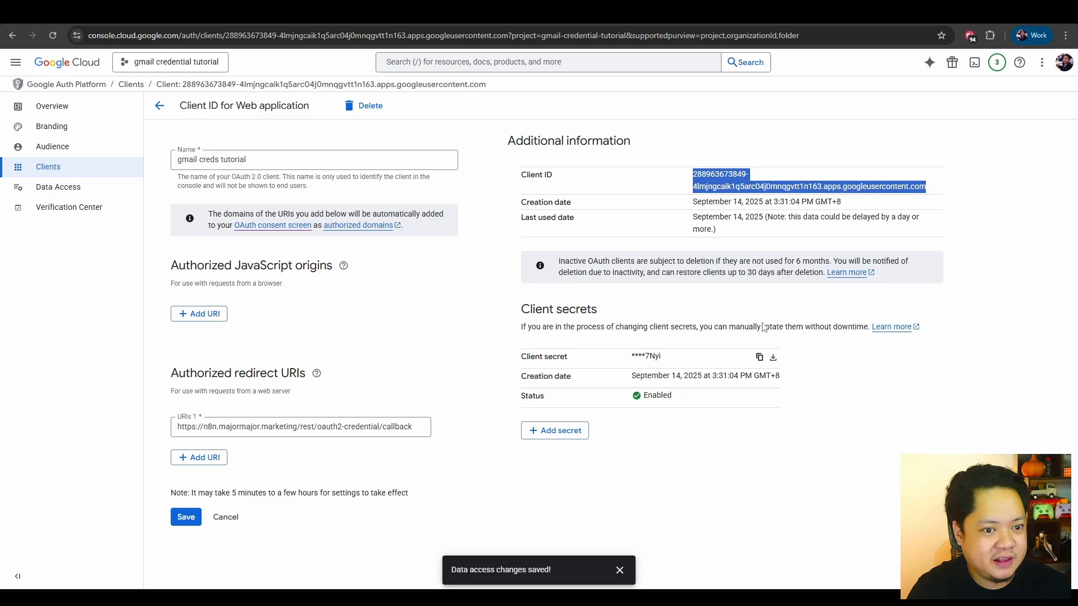
{"action": "left_click", "coordinate": [759, 355]}
{"action": "key", "text": "alt+Tab"}
{"action": "left_click", "coordinate": [613, 392]}
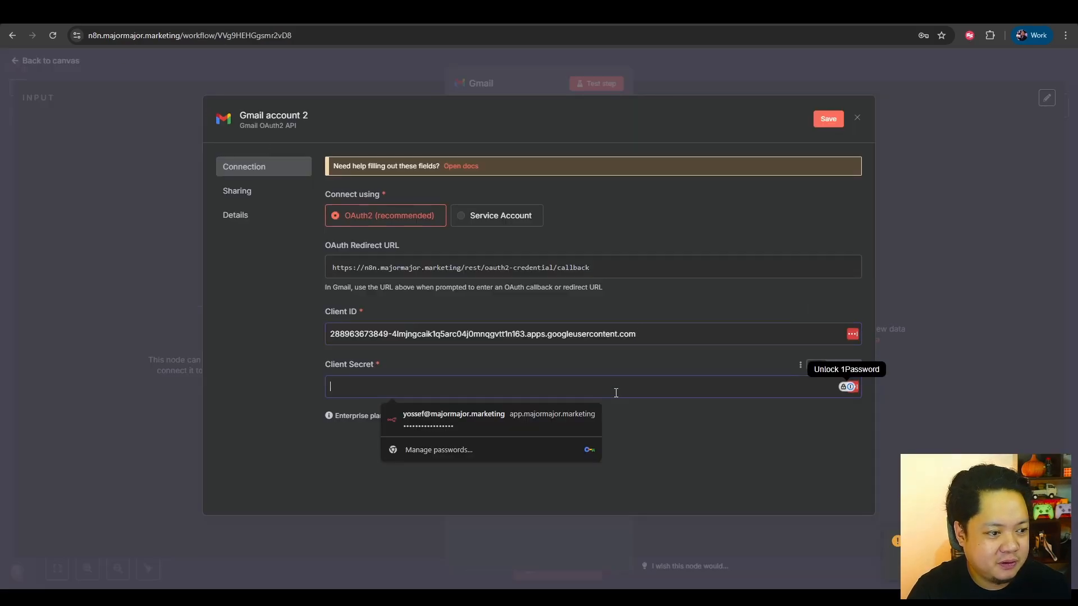
{"action": "key", "text": "ctrl+v"}
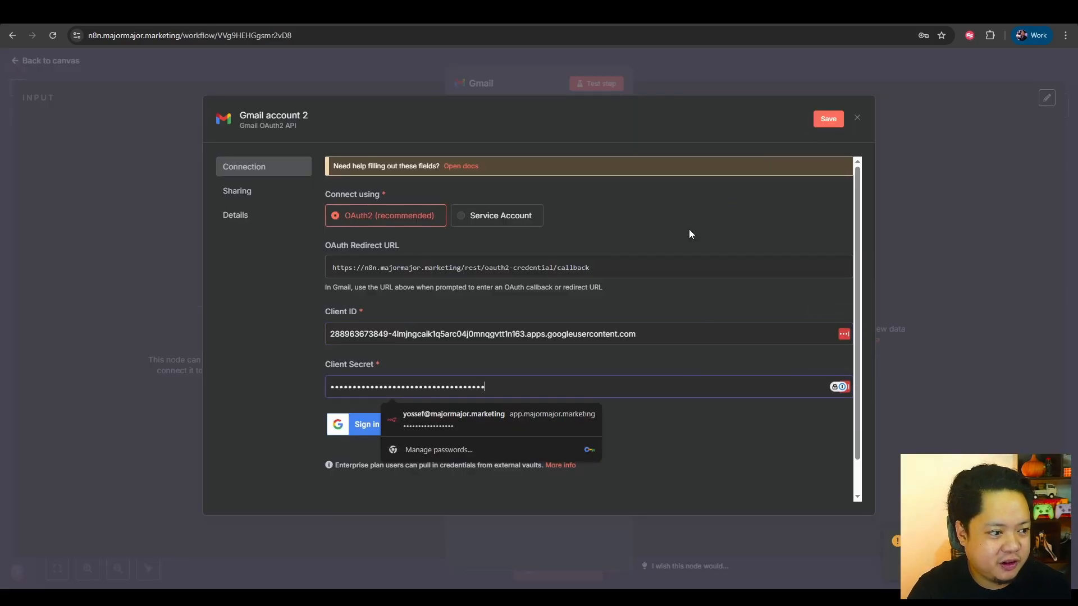
{"action": "left_click", "coordinate": [276, 449]}
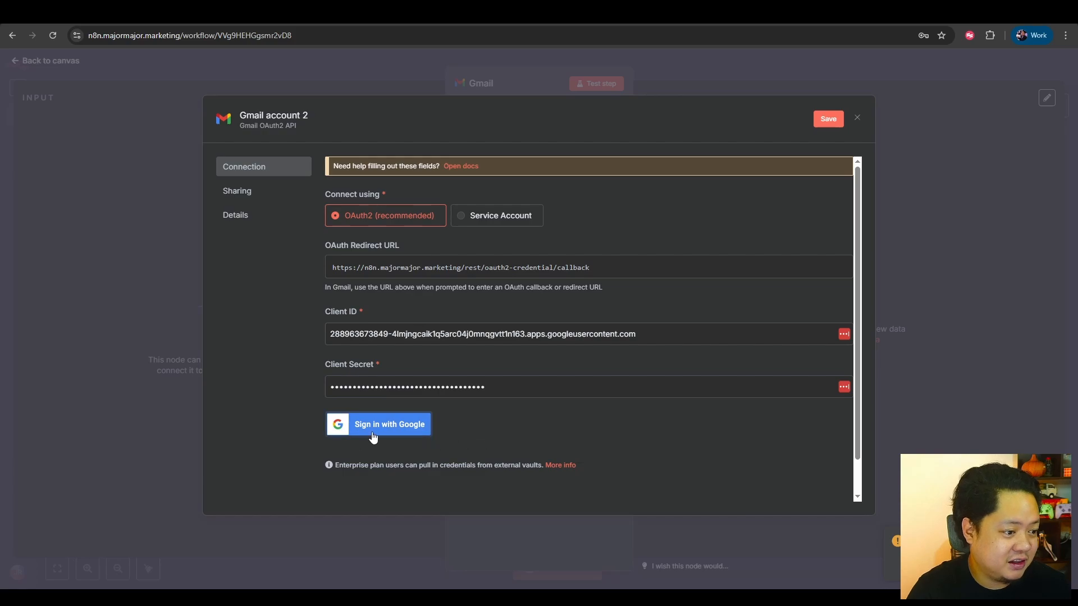
Sign in with Google from the credential, choose the work account and grant the requested Gmail permissions.
{"action": "left_click", "coordinate": [387, 436]}
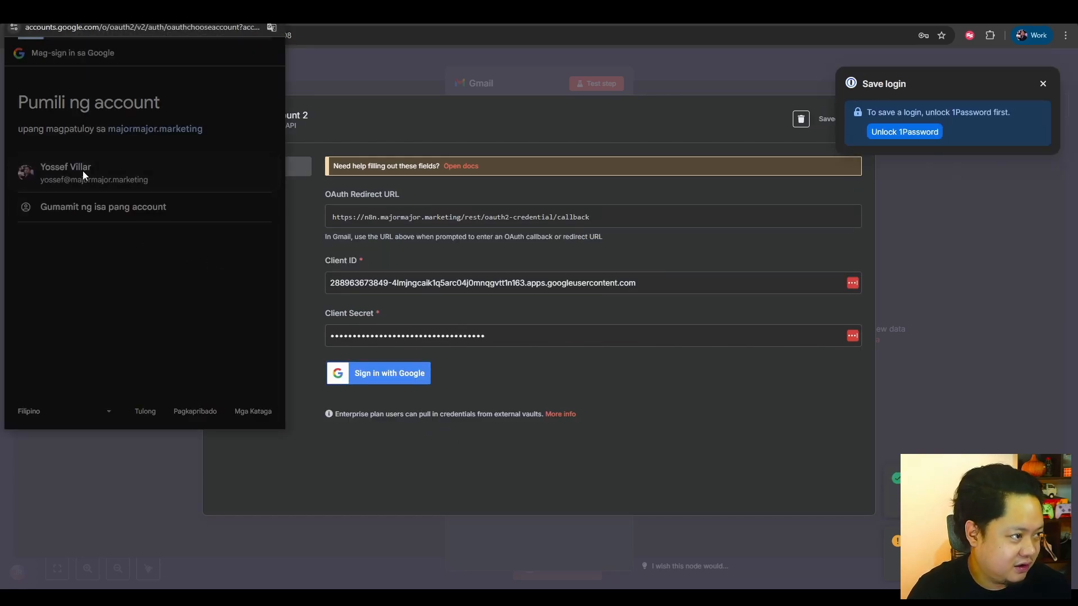
{"action": "left_click", "coordinate": [83, 171]}
{"action": "scroll", "coordinate": [157, 287], "scroll_direction": "down", "scroll_amount": 2}
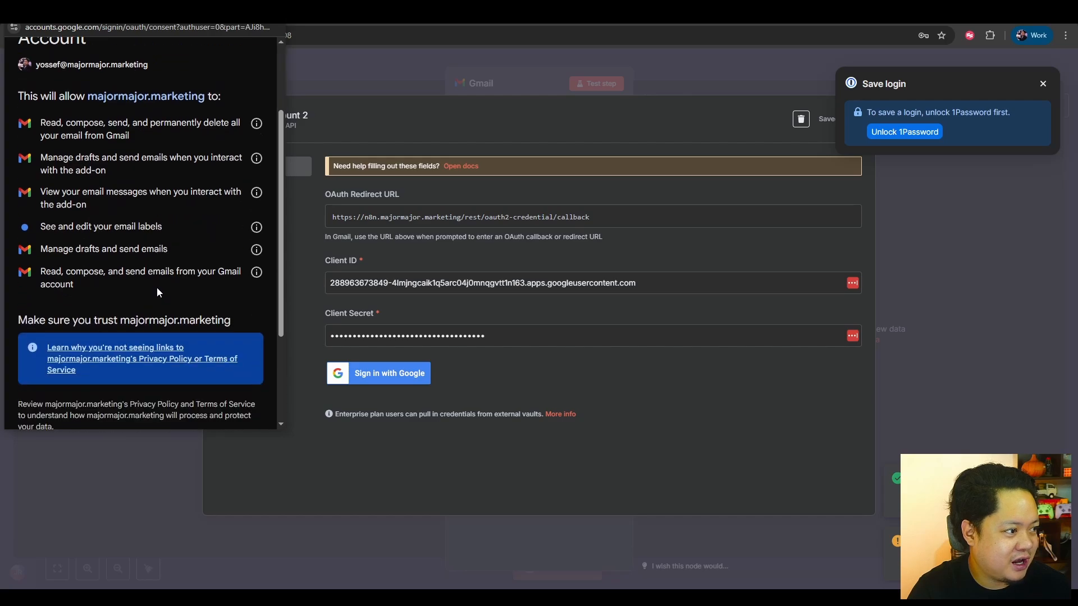
{"action": "scroll", "coordinate": [156, 287], "scroll_direction": "down", "scroll_amount": 3}
{"action": "left_click", "coordinate": [194, 373]}
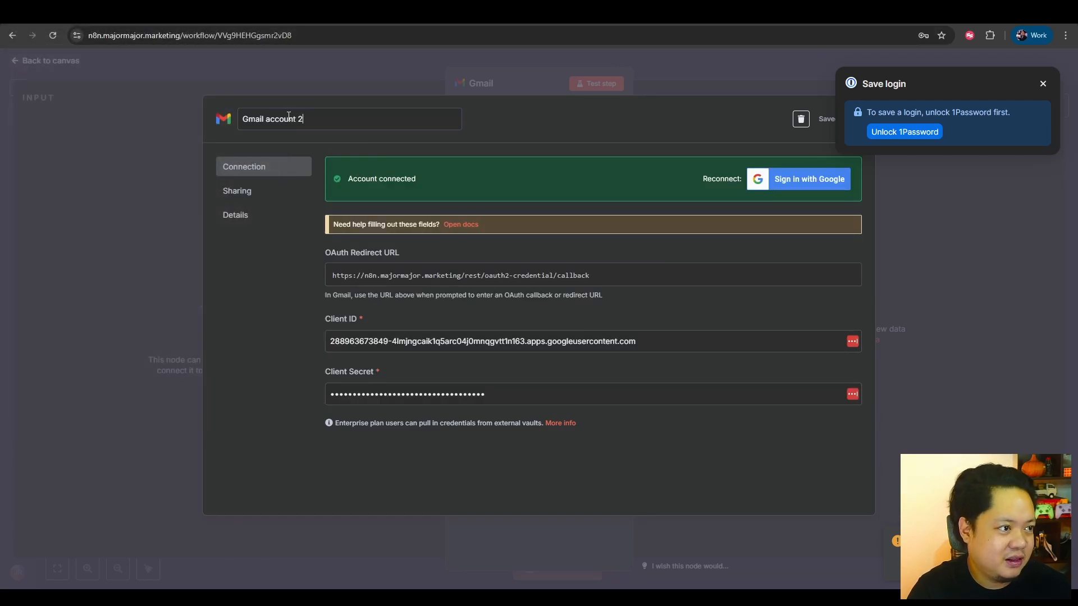
Rename the Gmail credential as "gmail creds tutorial", dismiss the save-login prompt, then save and close the credential.
{"action": "left_click", "coordinate": [288, 115]}
{"action": "type", "text": "gmail creds tutorial"}
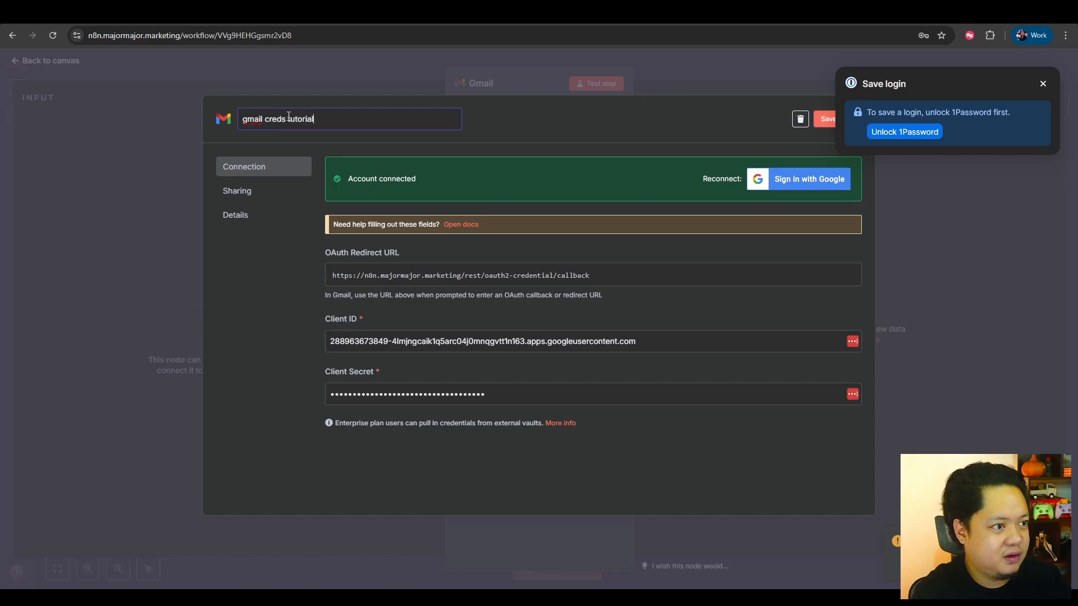
{"action": "left_click", "coordinate": [1041, 84]}
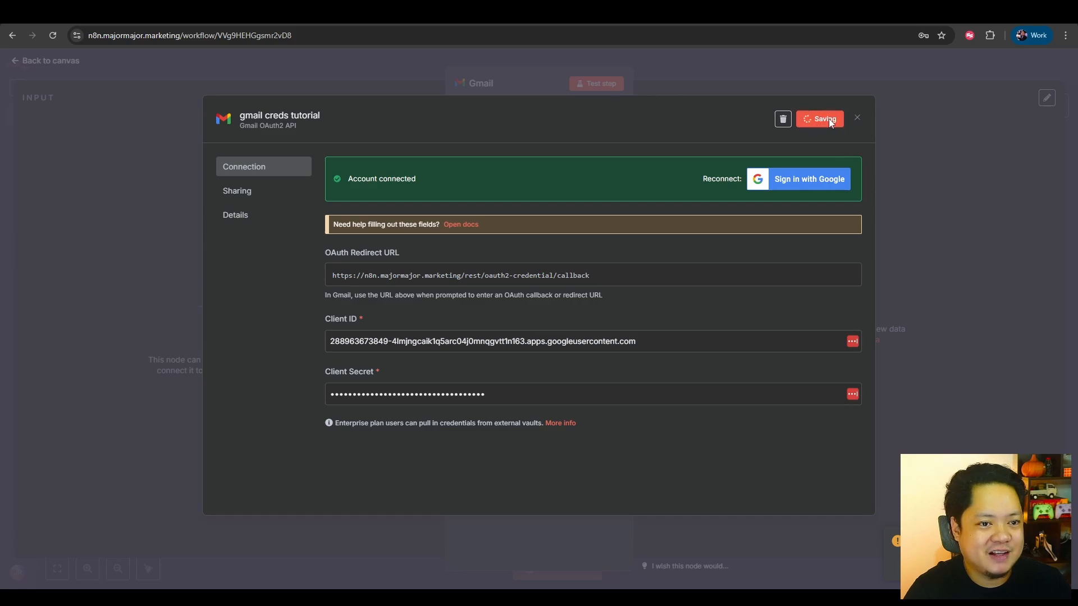
{"action": "left_click", "coordinate": [828, 119]}
{"action": "left_click", "coordinate": [857, 117]}
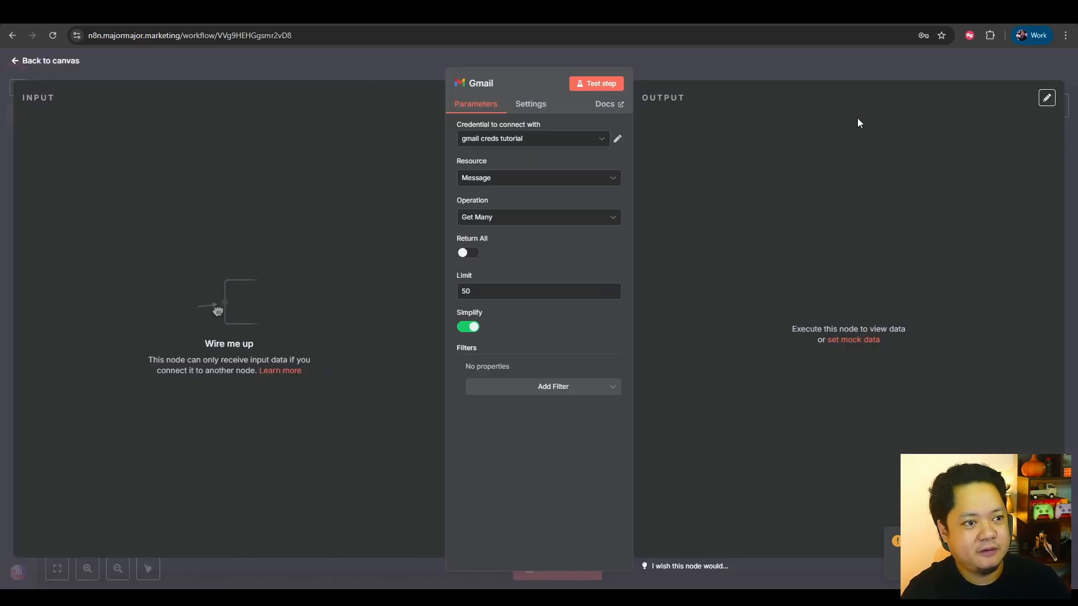
Test the Gmail node's Get Many messages operation with the new credential and look through the returned messages.
{"action": "left_click", "coordinate": [596, 83]}
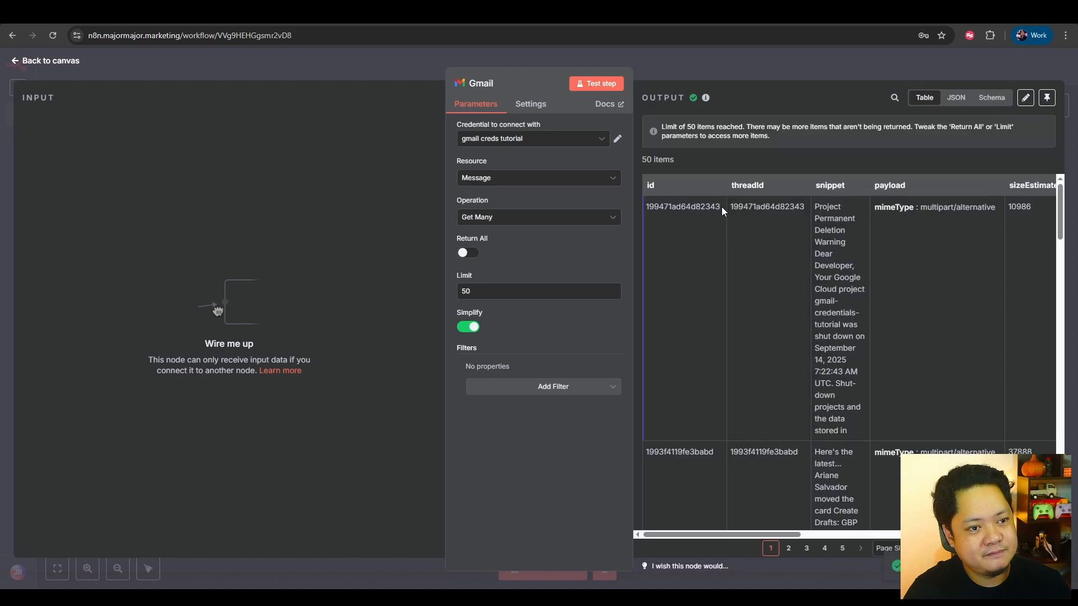
{"action": "scroll", "coordinate": [807, 301], "scroll_direction": "down", "scroll_amount": 10}
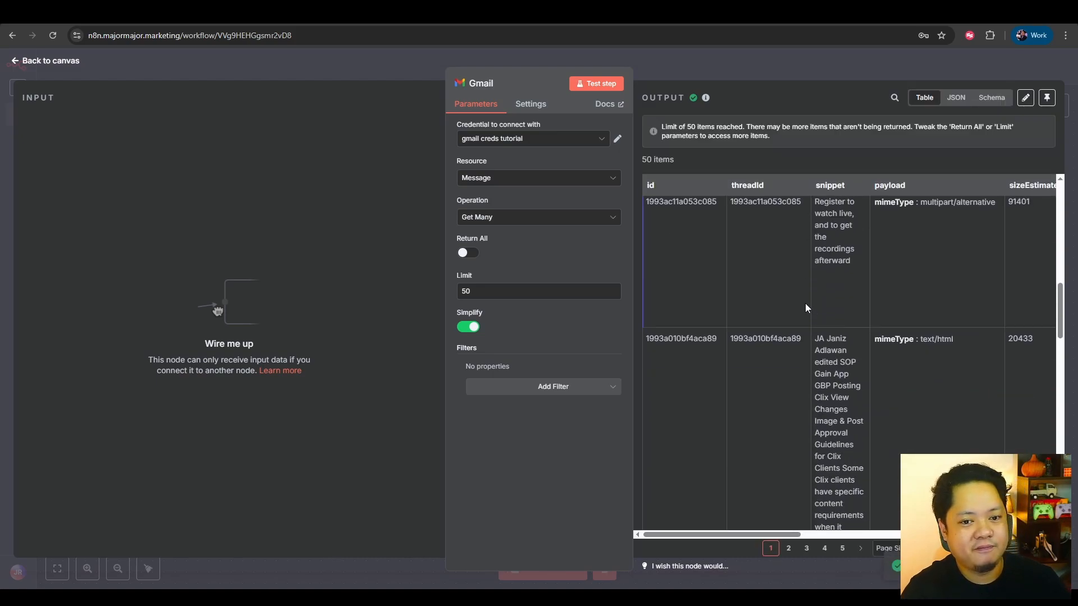